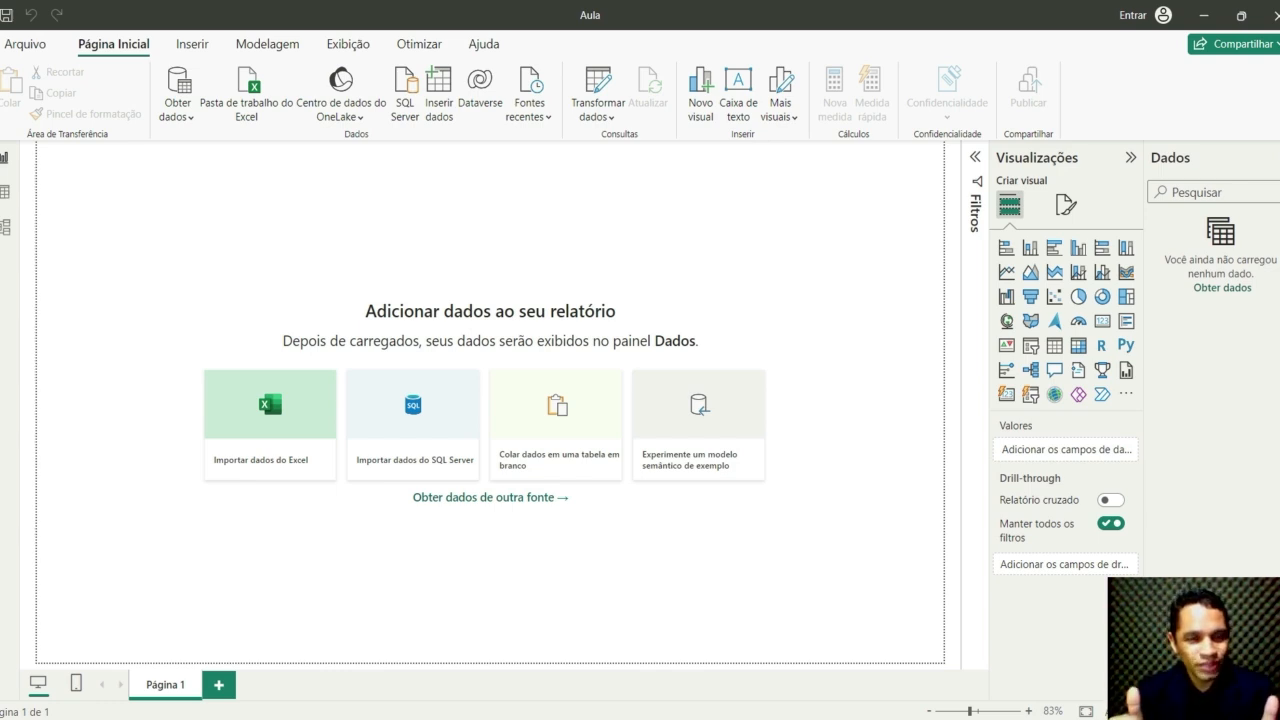
# Load the vendasCarros table from the datasetCarros.xlsx Excel workbook into the report
pyautogui.click(184, 119)
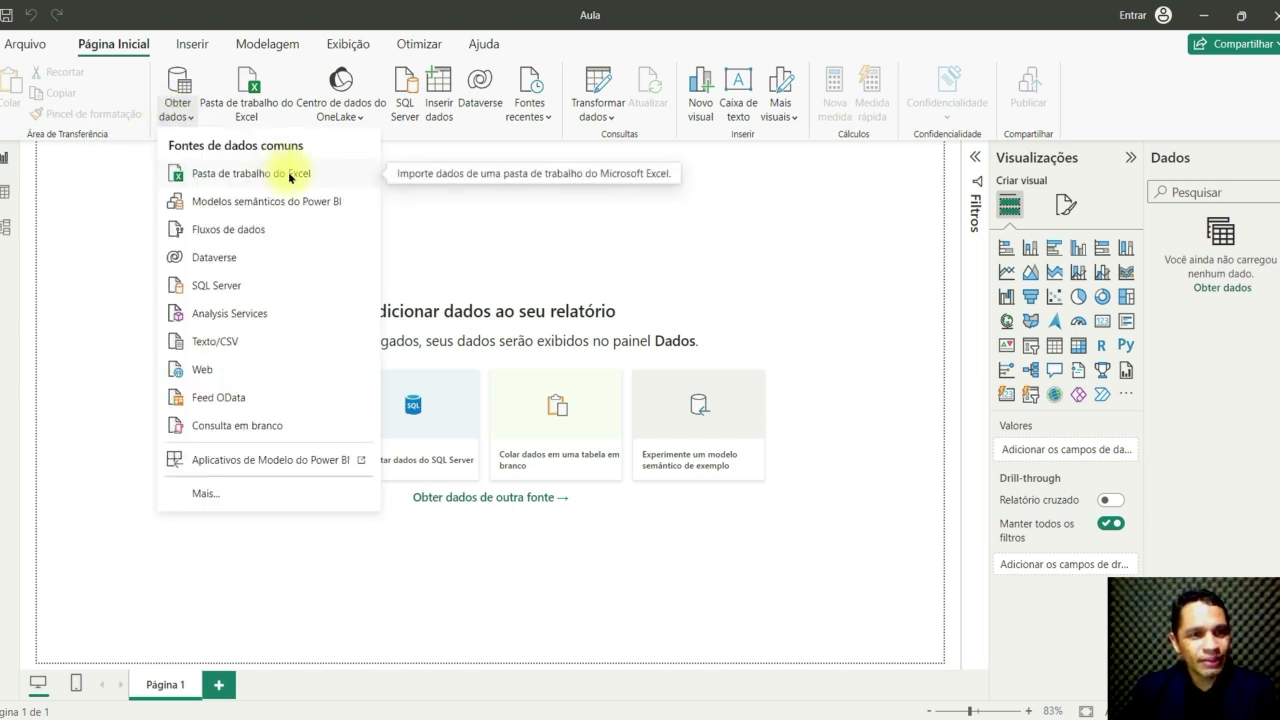
pyautogui.click(289, 176)
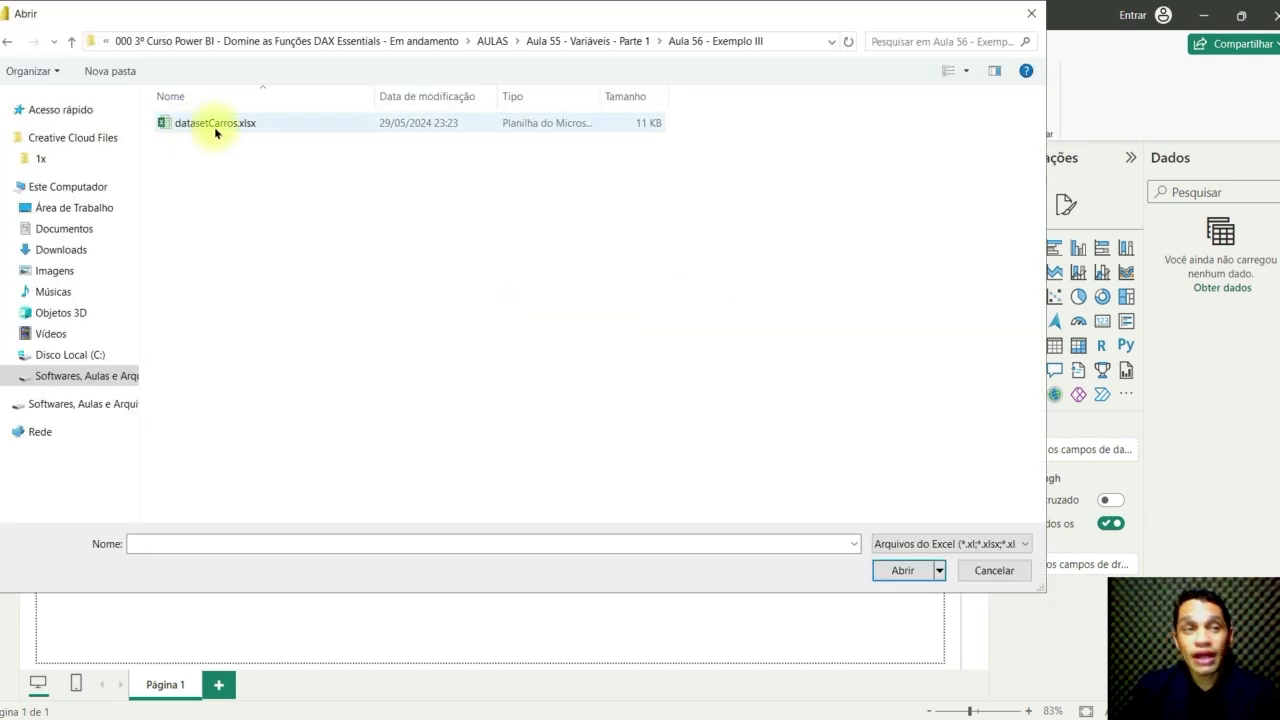
pyautogui.click(202, 127)
pyautogui.click(903, 570)
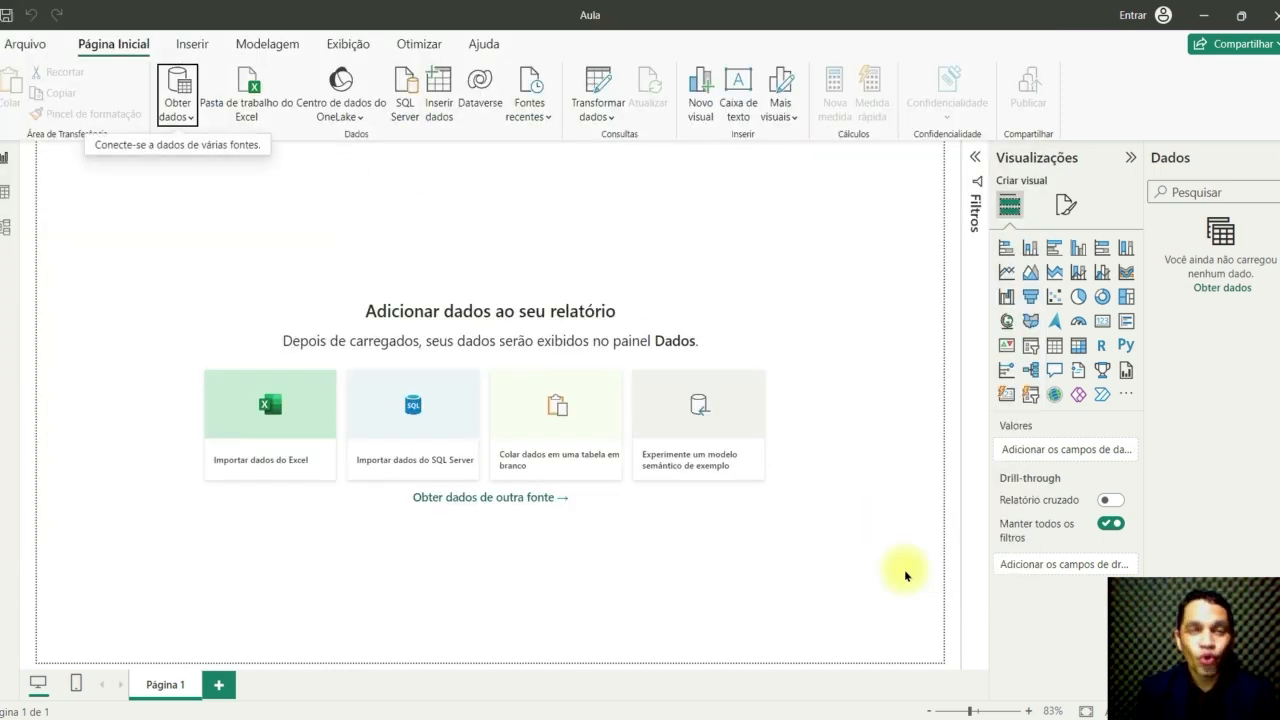
pyautogui.click(318, 200)
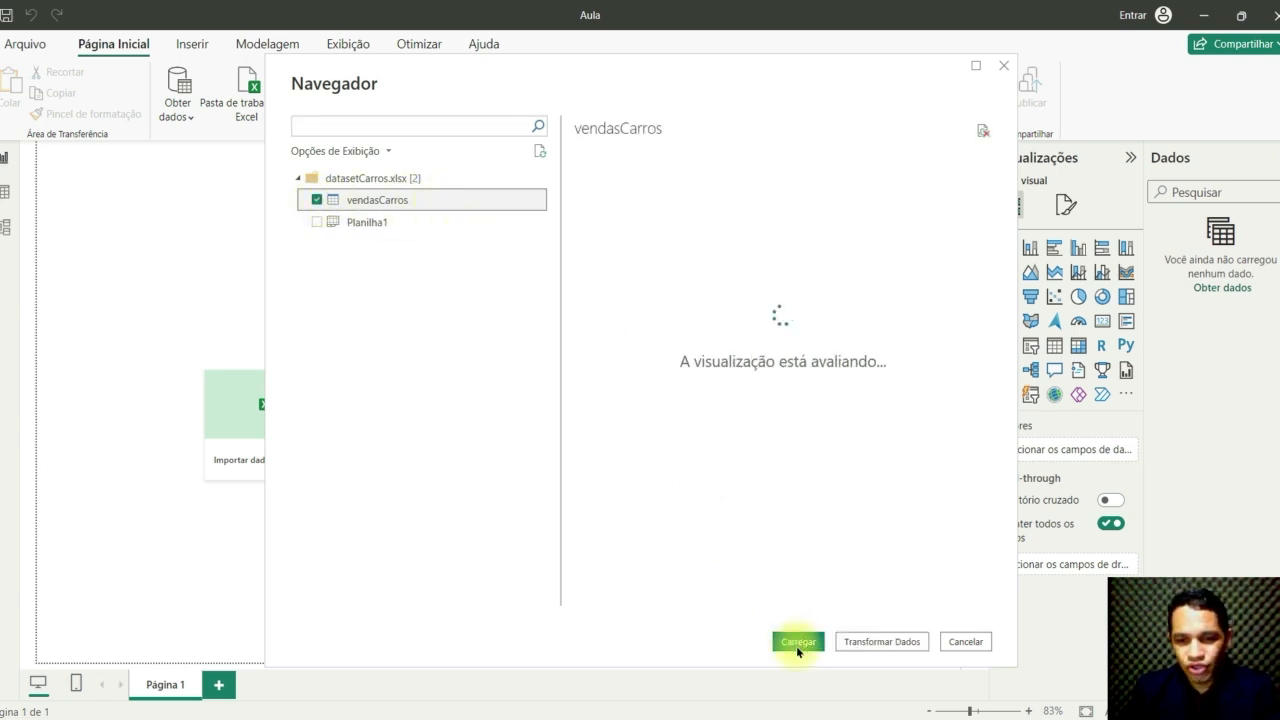
pyautogui.click(800, 646)
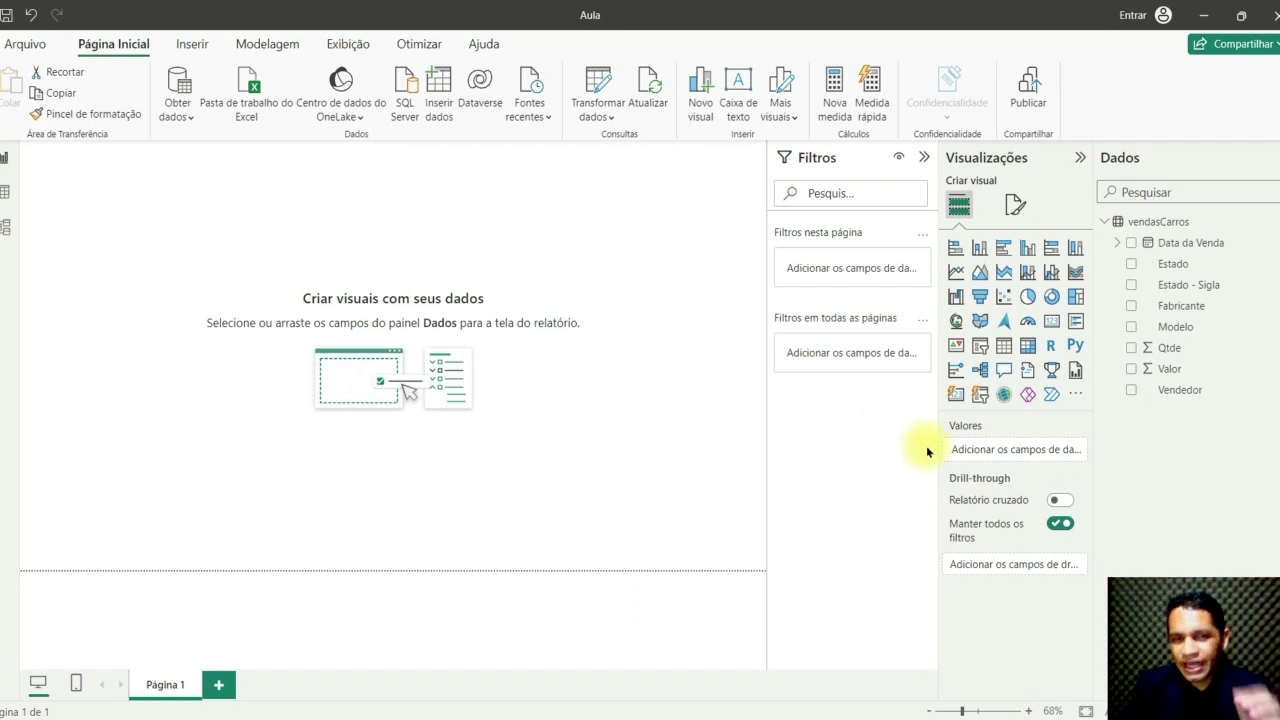
# Create a new measure in the vendasCarros table named "Soma de dois Números" and begin a second formula line
pyautogui.rightClick(1152, 228)
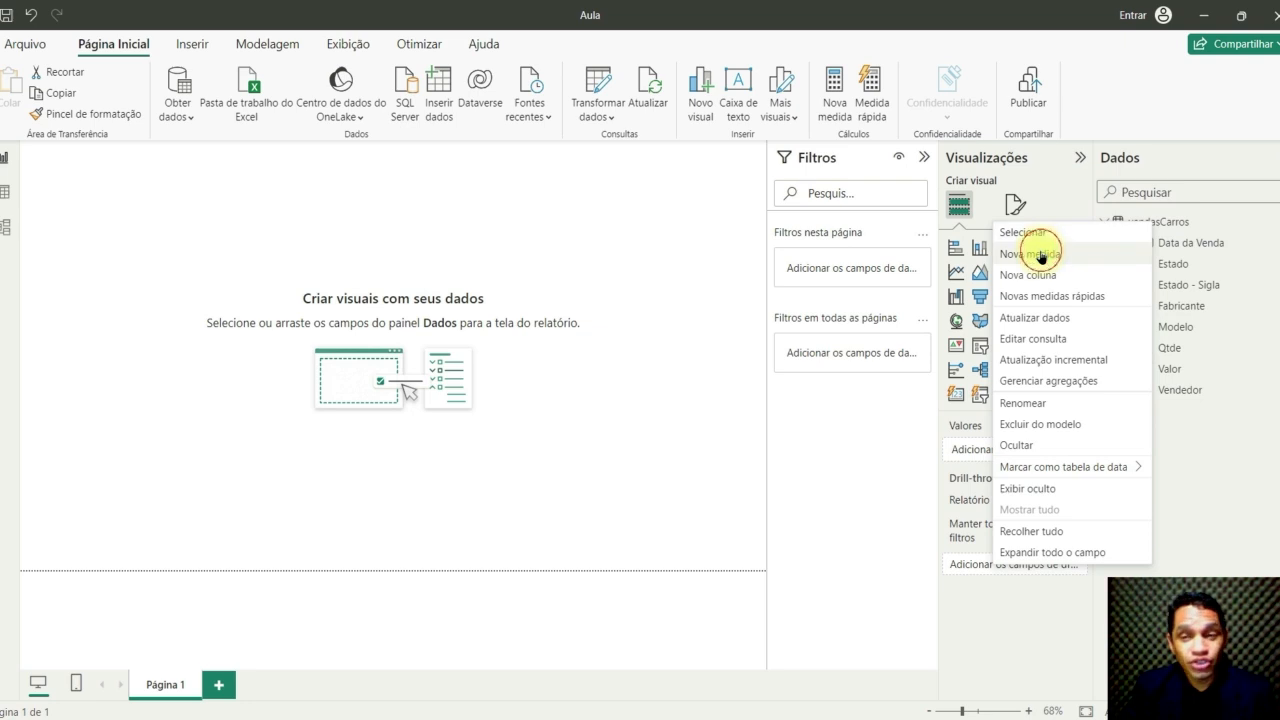
pyautogui.click(1043, 253)
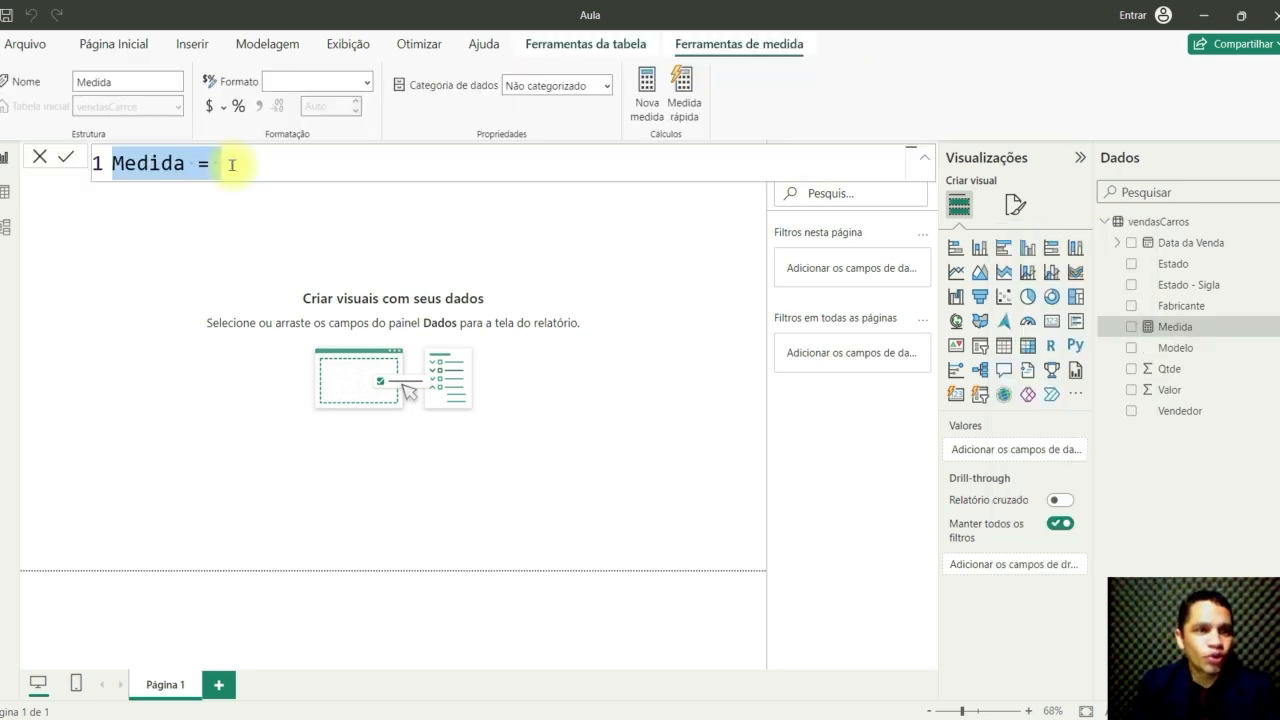
pyautogui.write('Soma de dois Números =')
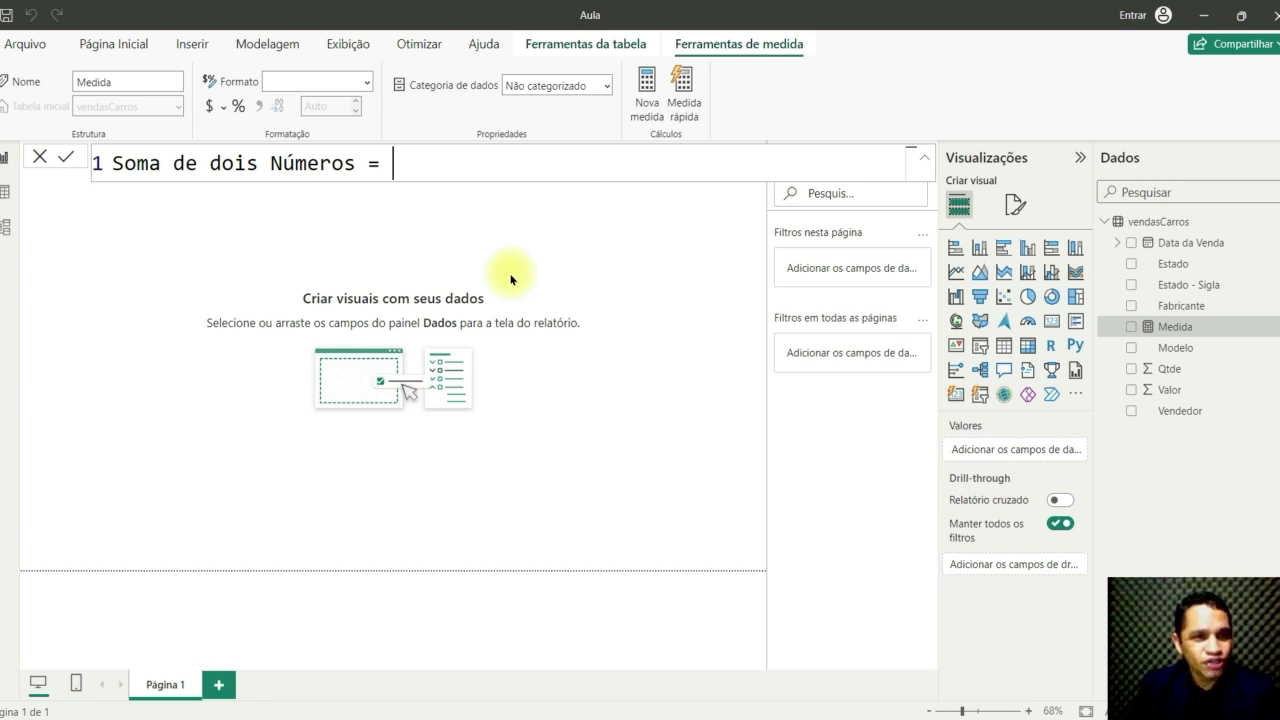
pyautogui.hotkey('shift', 'Return')
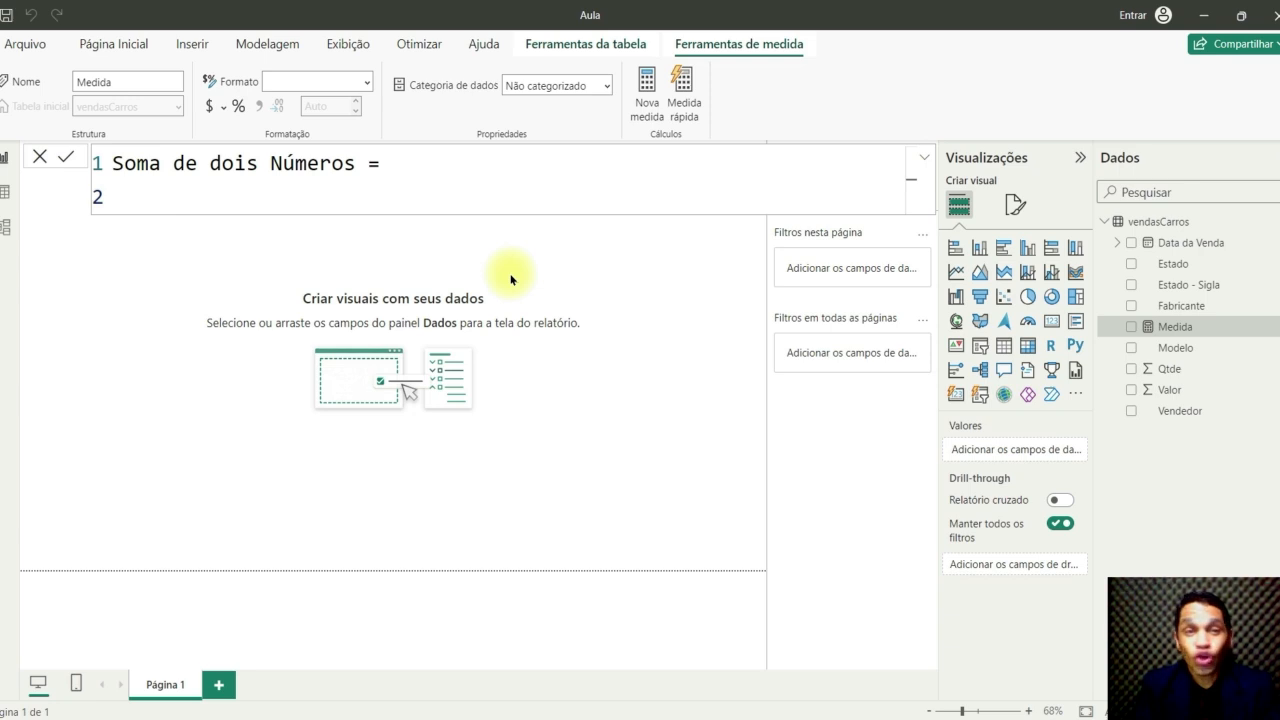
# Declare an indented variable numero1 with the value 2 in the measure's formula
pyautogui.press('Tab')
pyautogui.write('var')
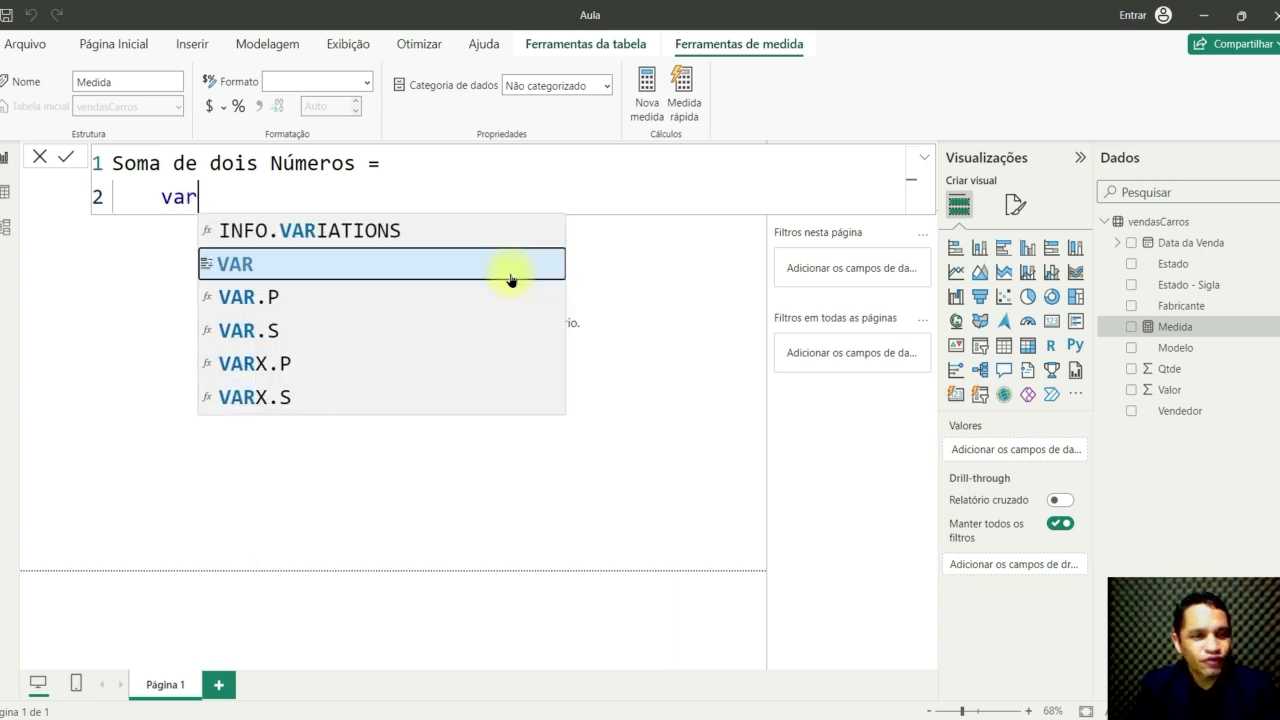
pyautogui.click(379, 280)
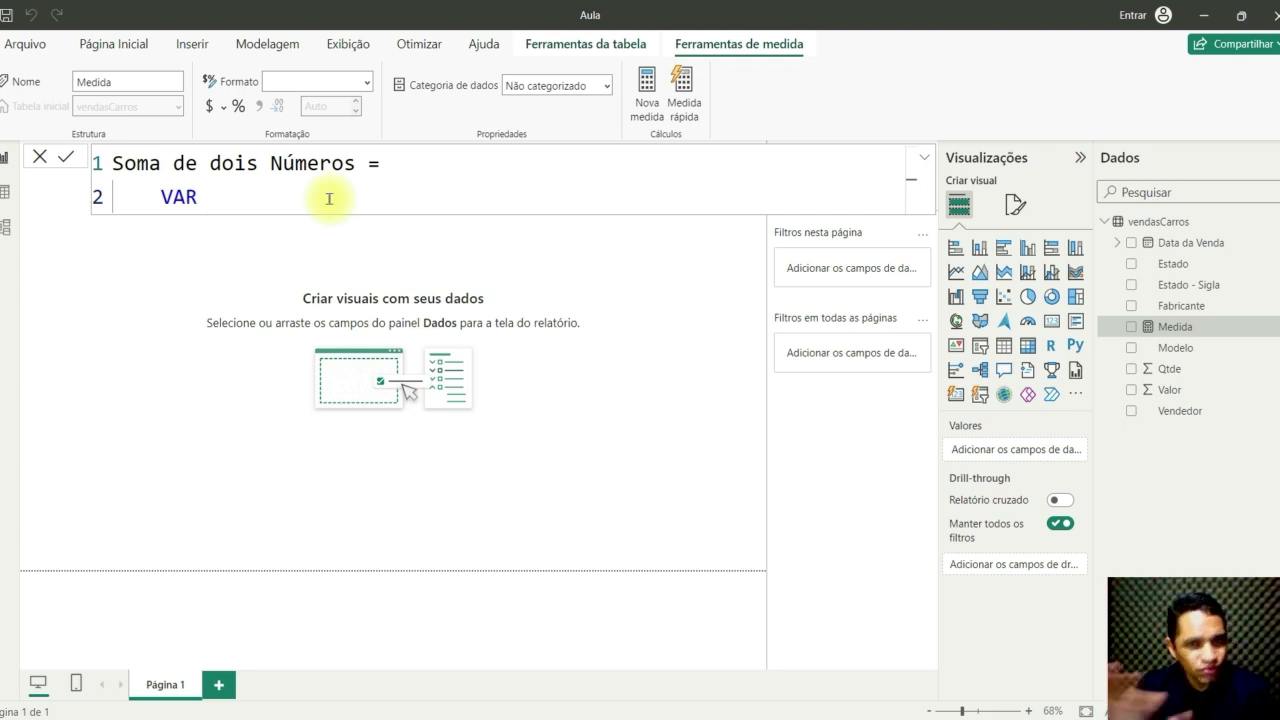
pyautogui.write('numero1')
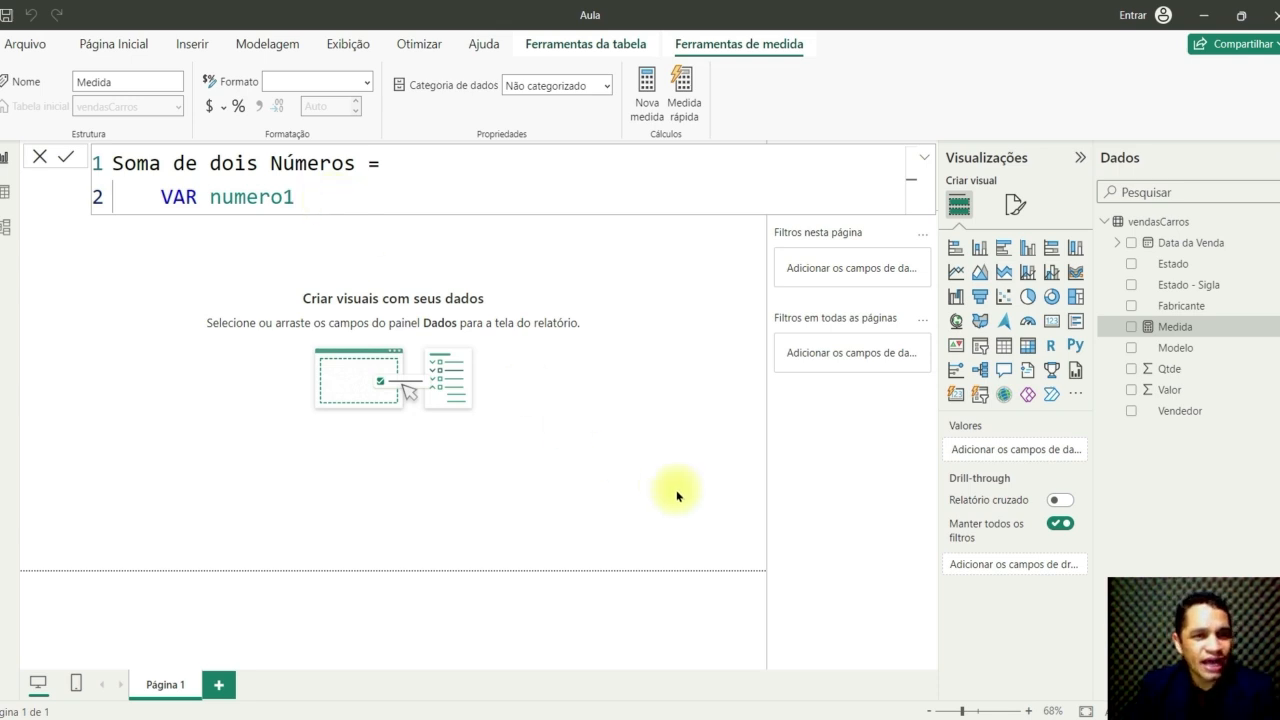
pyautogui.write('= ')
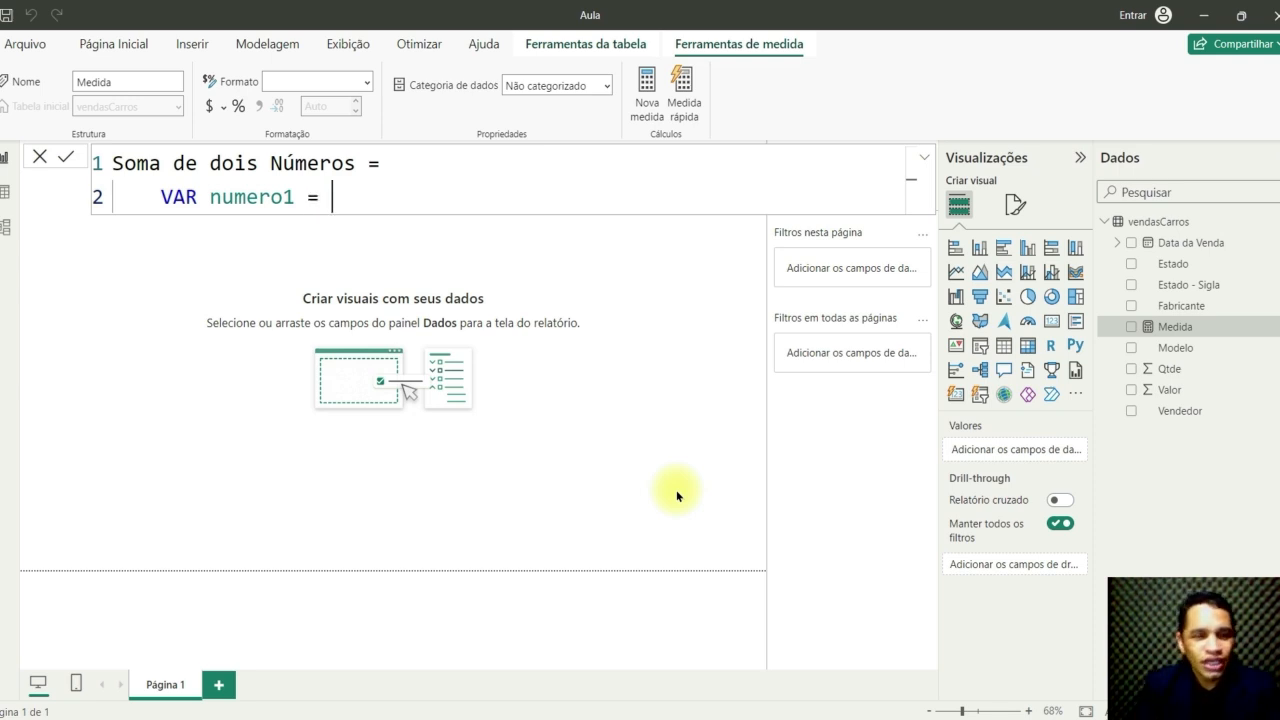
pyautogui.write('2')
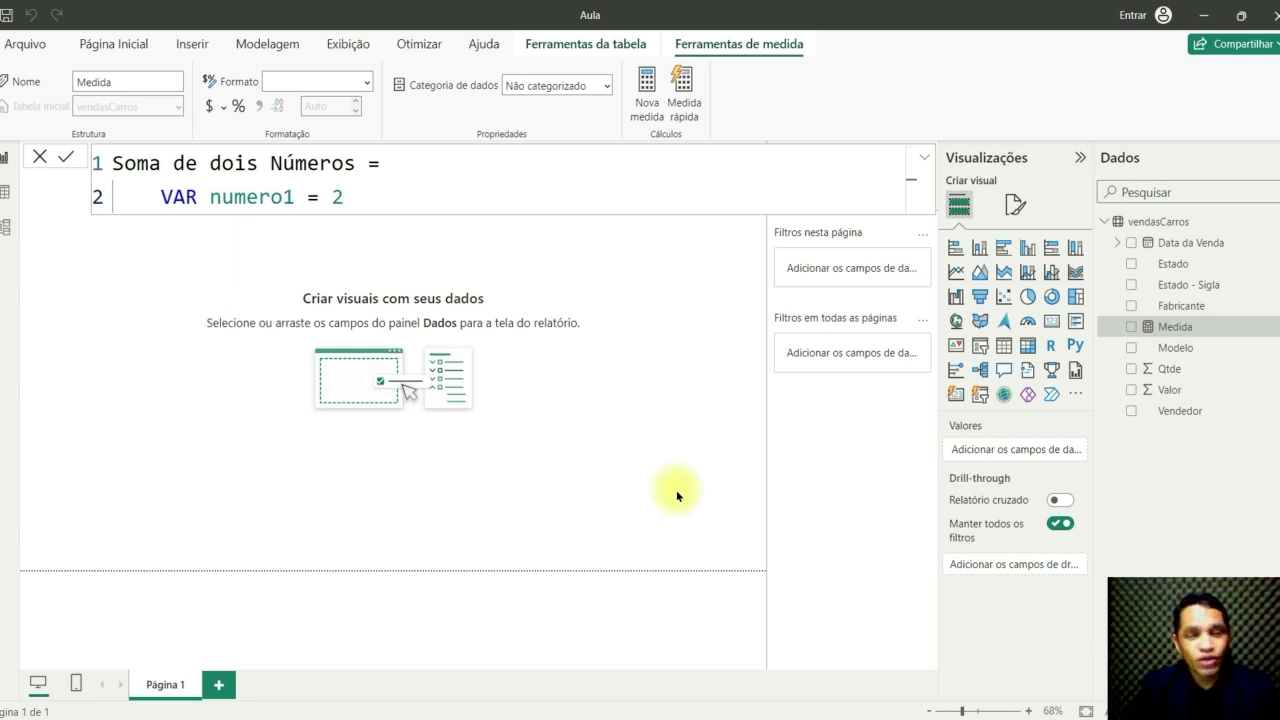
# Declare a second variable numero2 with the value 300 on the line below numero1
pyautogui.press('Return')
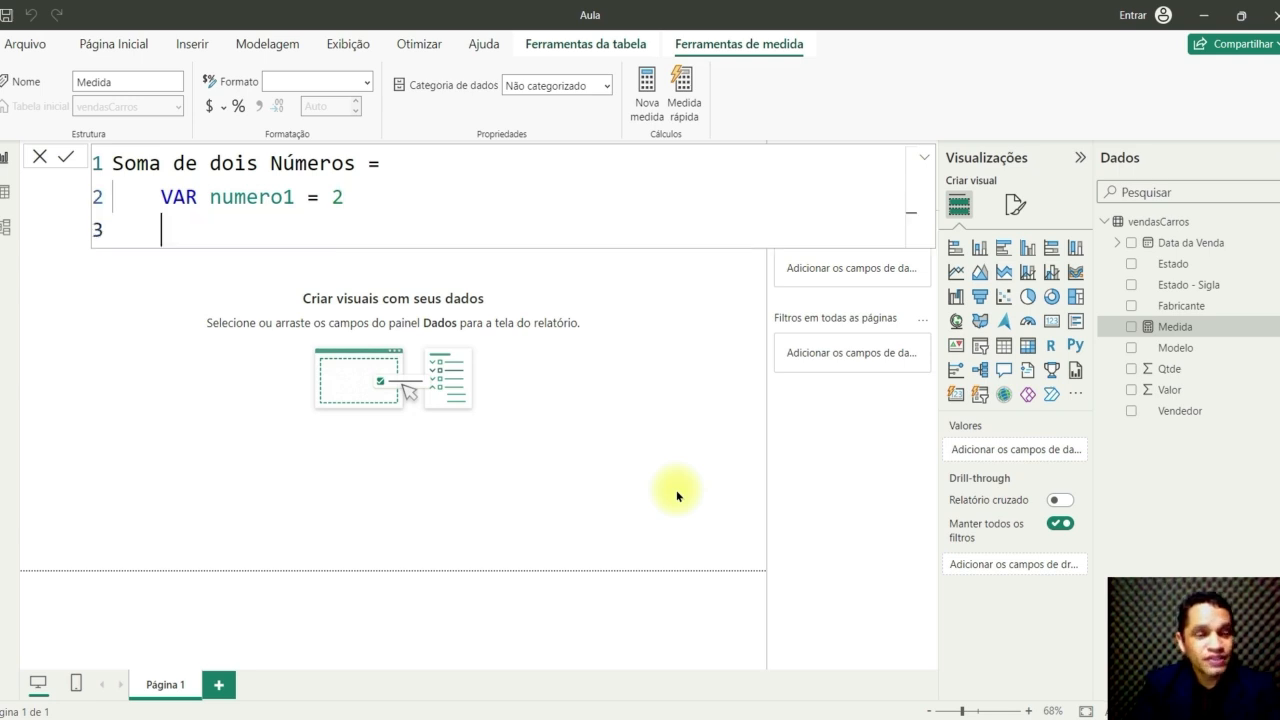
pyautogui.write('var')
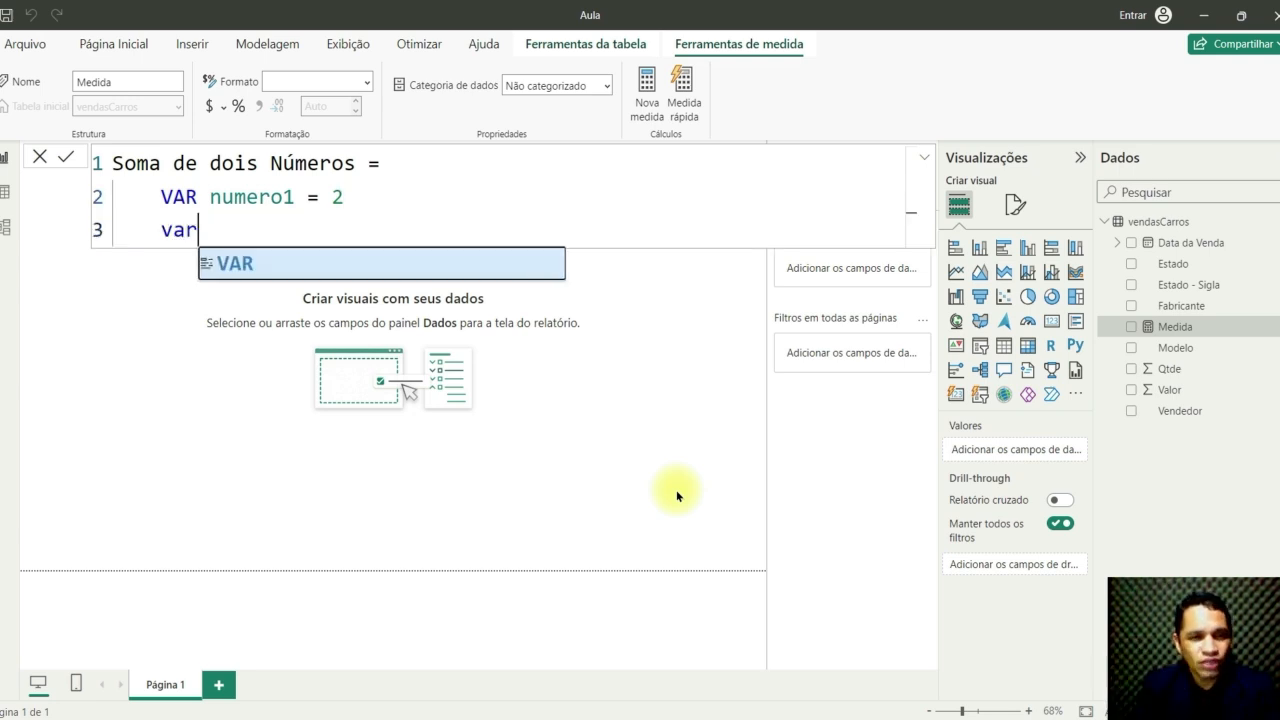
pyautogui.press('Tab')
pyautogui.write('numero2')
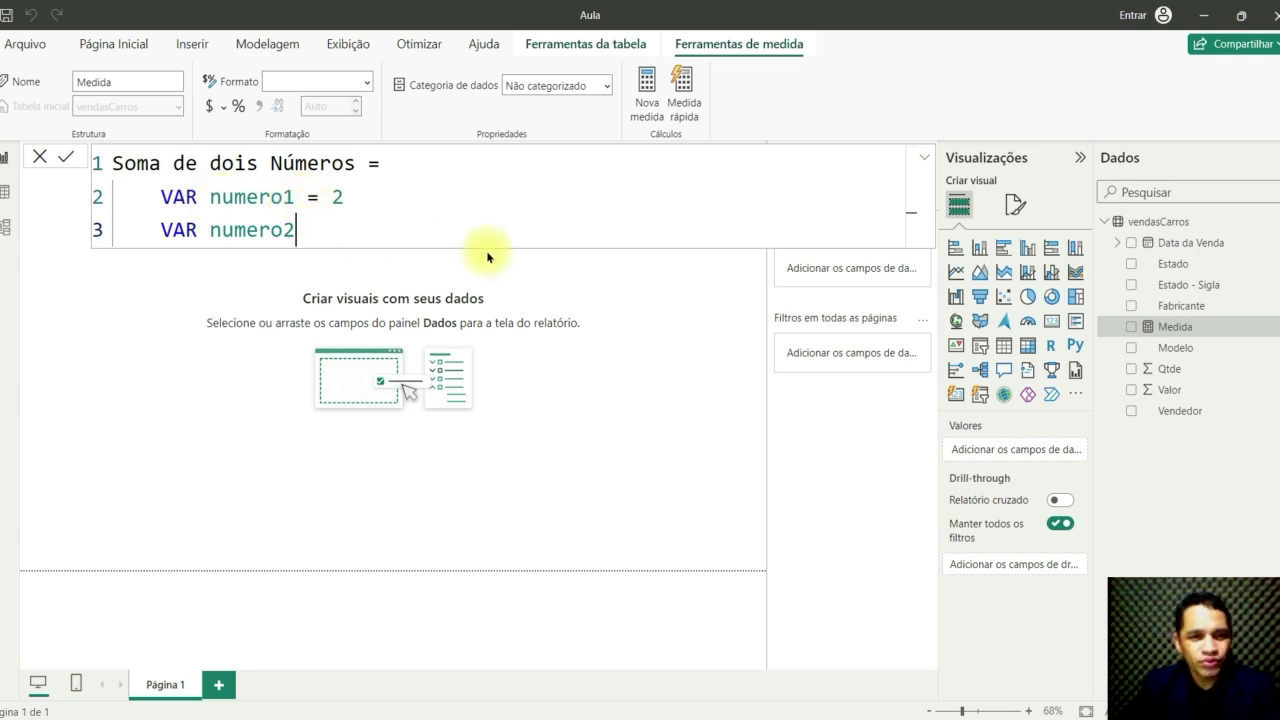
pyautogui.write('=')
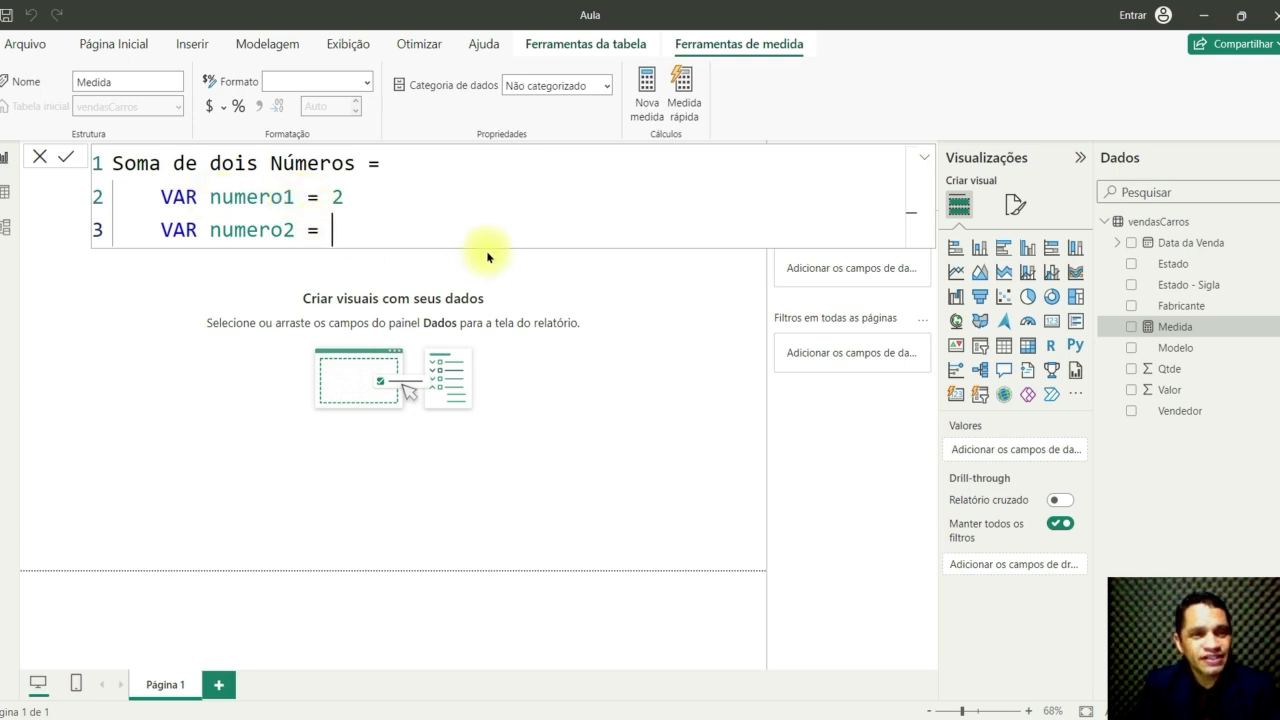
pyautogui.write(' 300')
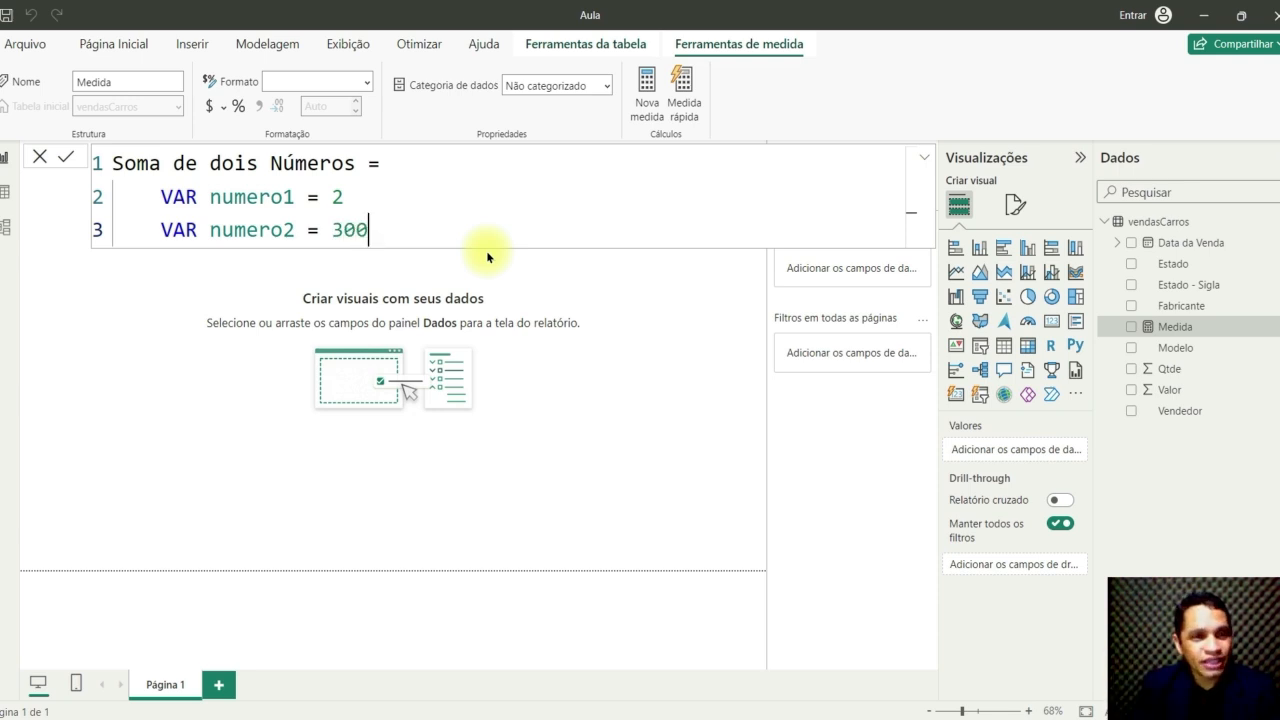
# Declare a third variable named resultado on a new line below numero2, ending with an equals sign
pyautogui.hotkey('shift', 'Return')
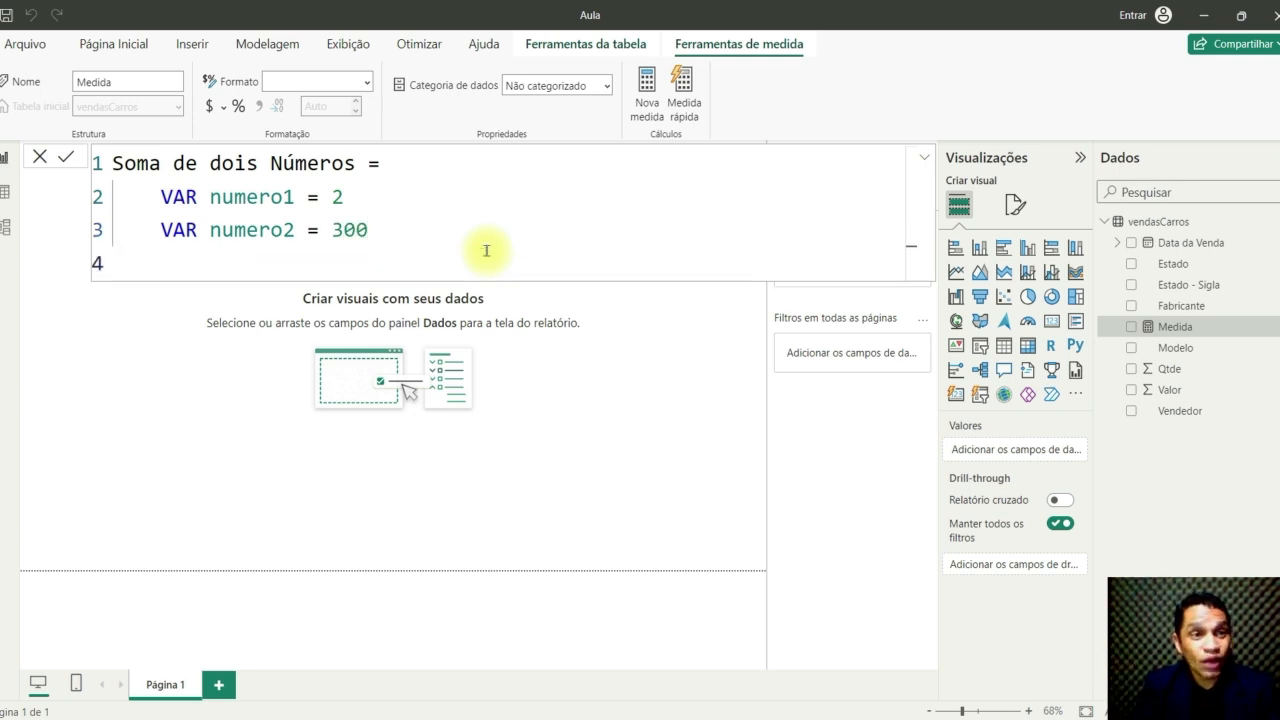
pyautogui.write('var')
pyautogui.press('Tab')
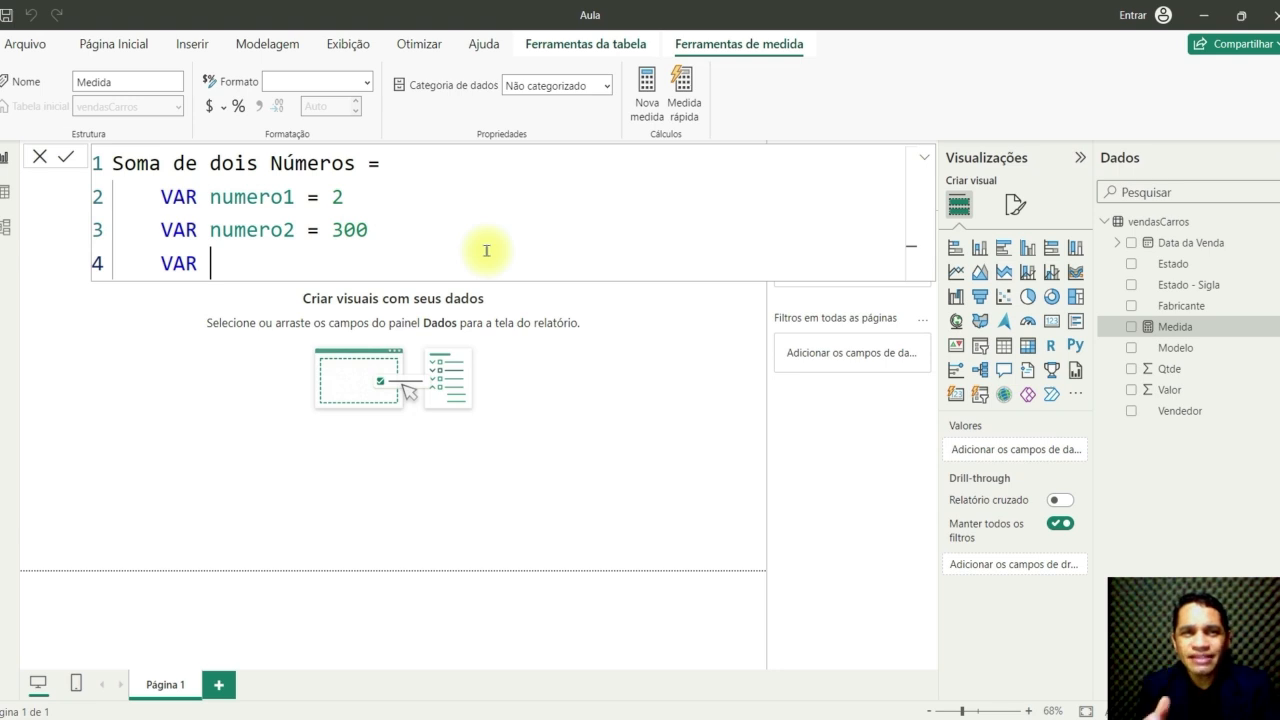
pyautogui.write('resultdo')
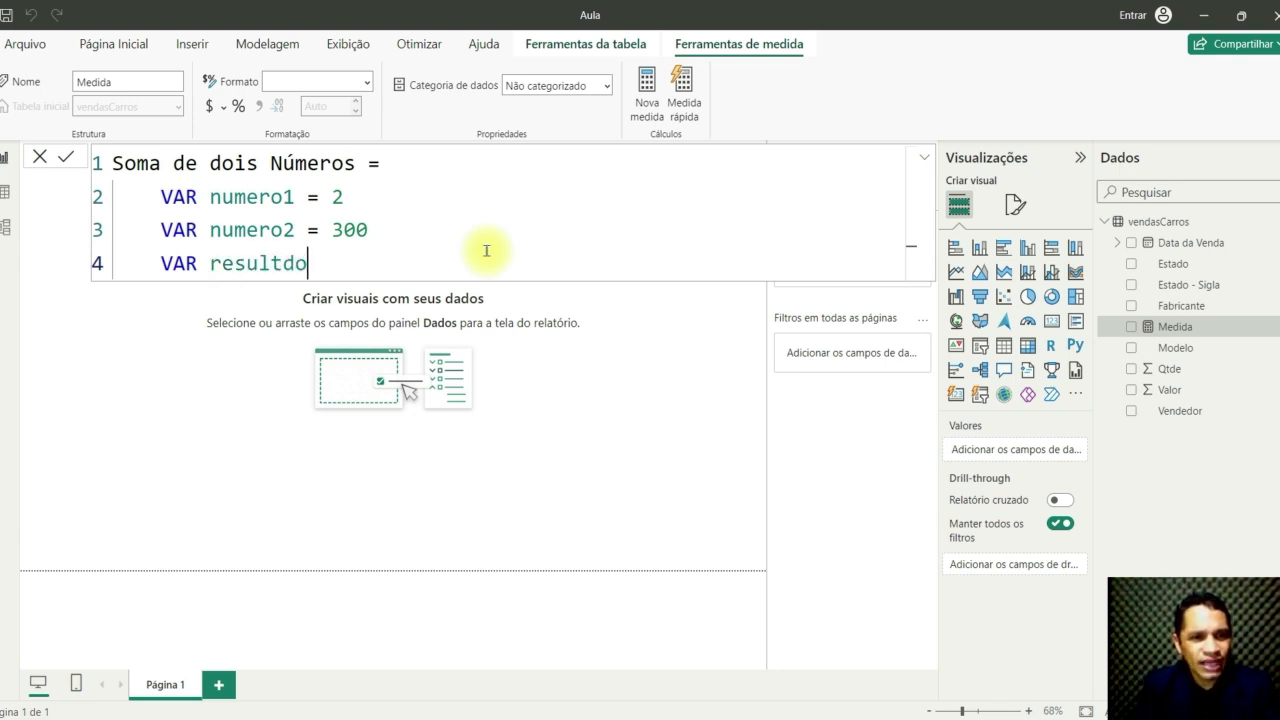
pyautogui.press('BackSpace')
pyautogui.press('BackSpace')
pyautogui.write('ado =')
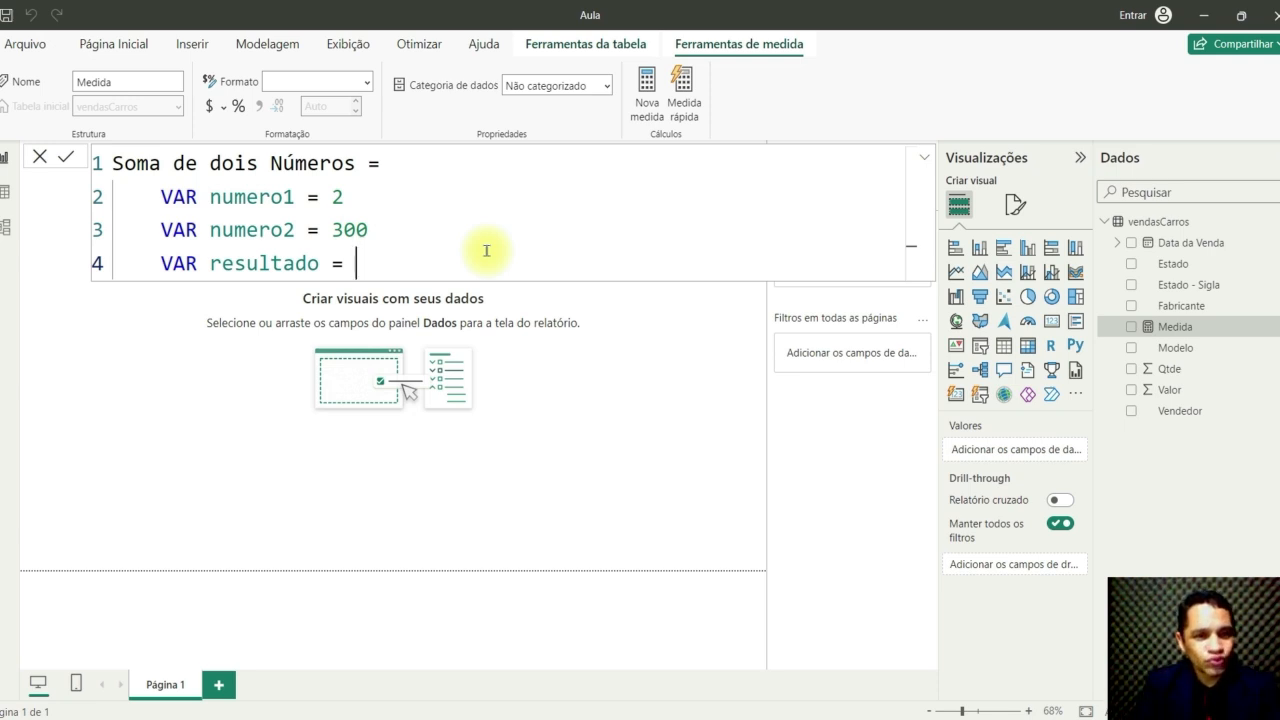
# Define the resultado variable as numero1 + numero2
pyautogui.write('nu')
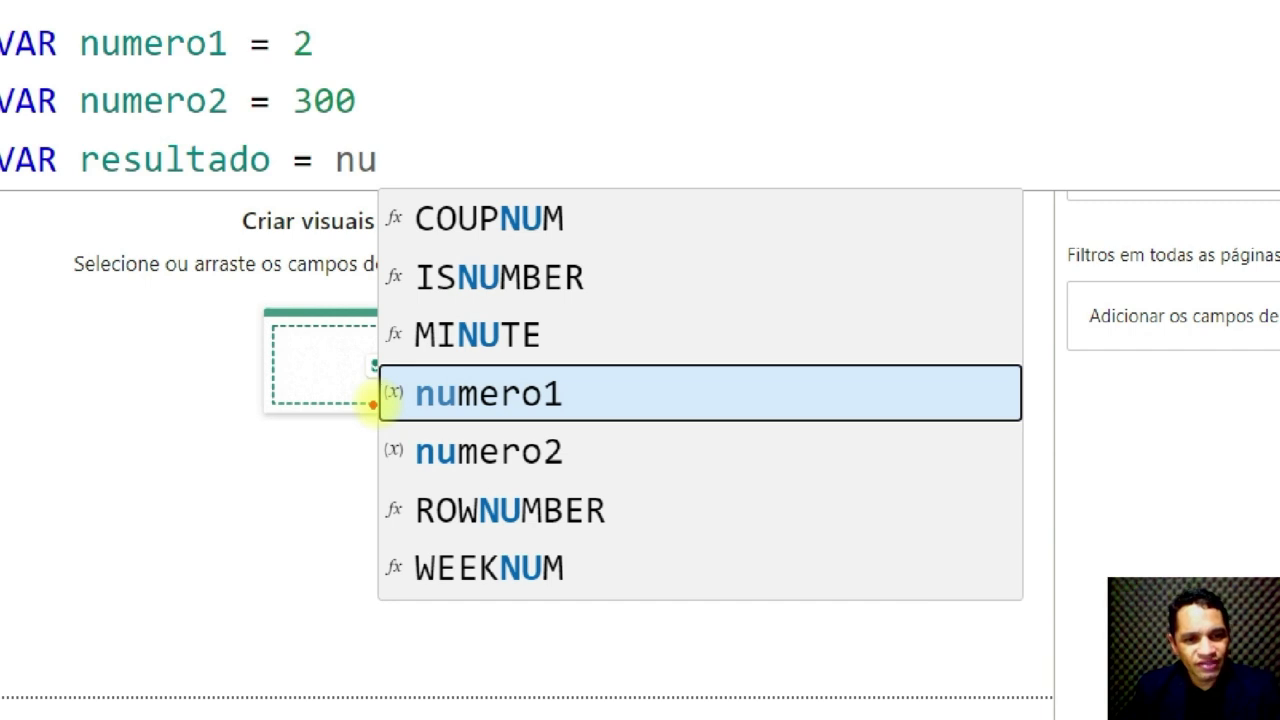
pyautogui.moveTo(373, 405); pyautogui.dragTo(172, 551)
pyautogui.press('Escape')
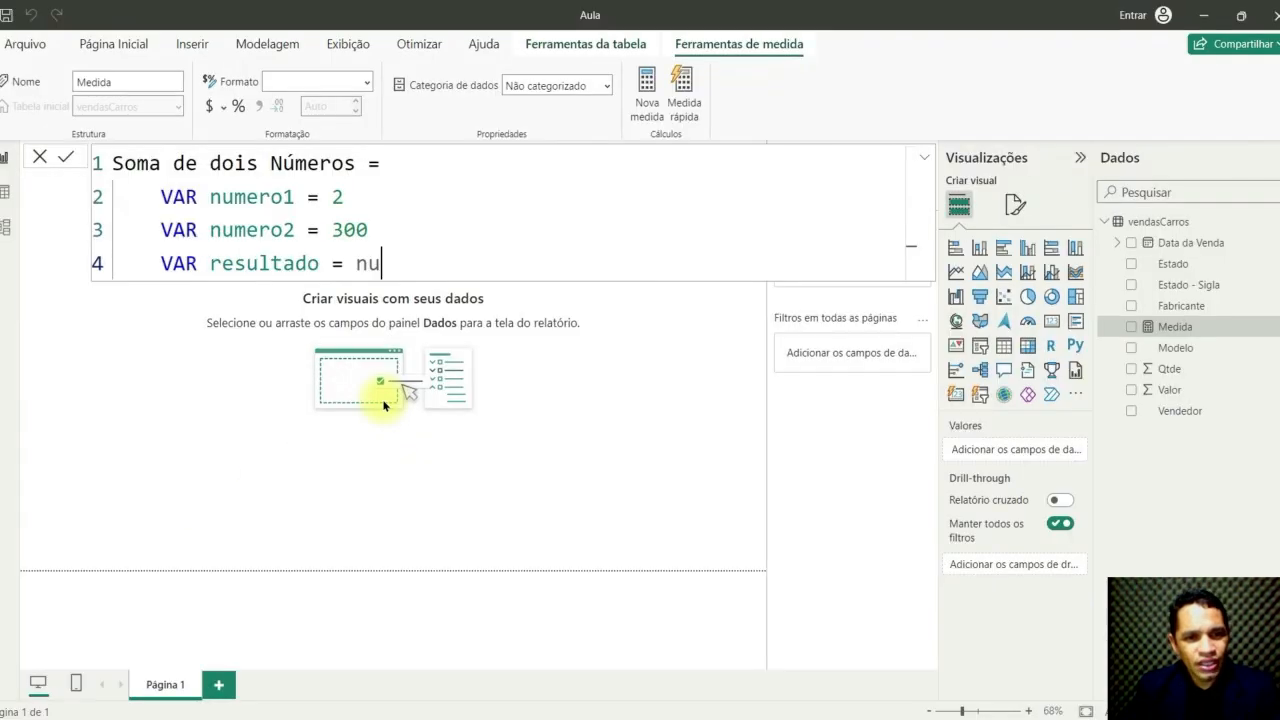
pyautogui.write('mero1')
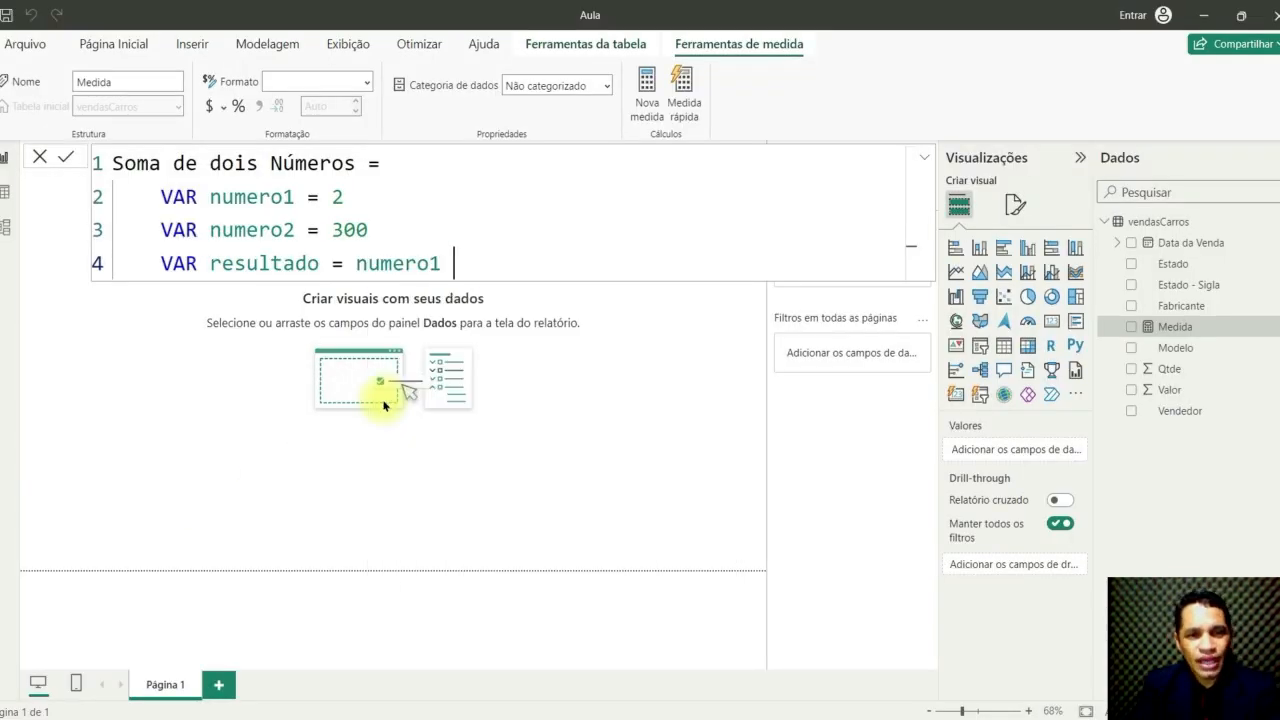
pyautogui.write(' +')
pyautogui.write(' num')
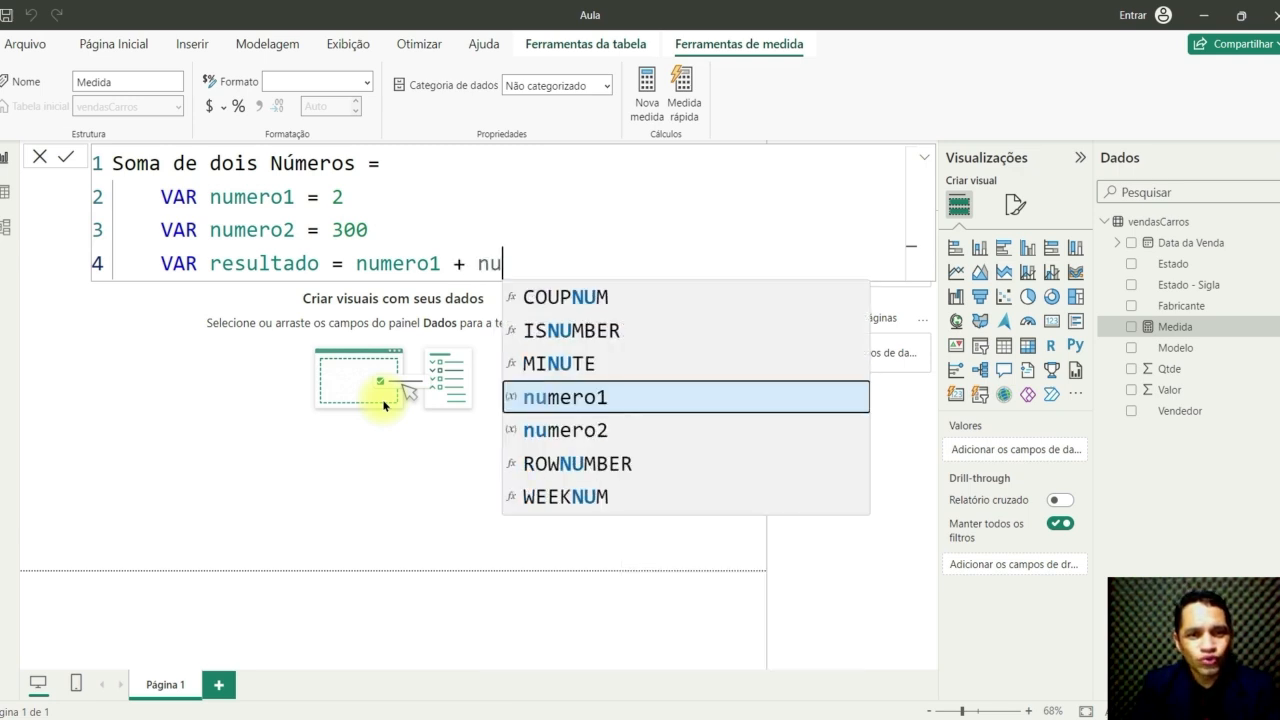
pyautogui.press('Down')
pyautogui.press('Tab')
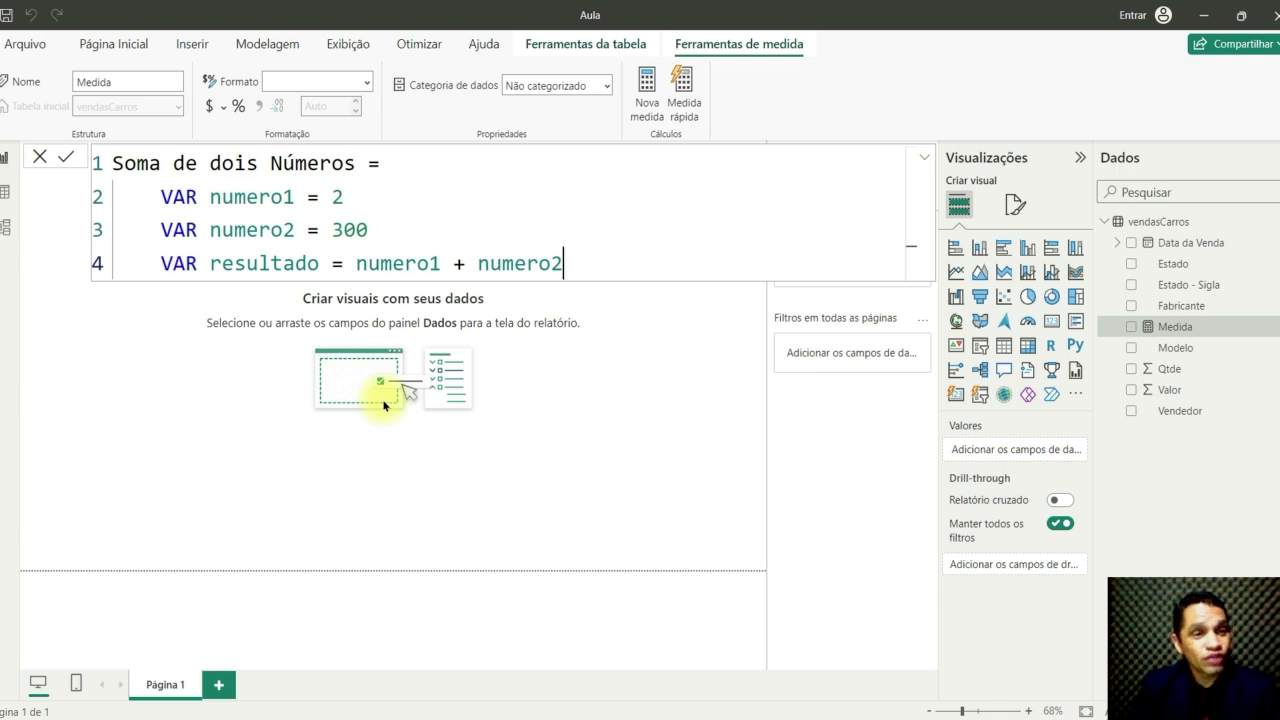
# Add a RETURN statement after a blank line below the variables, followed by another blank line
pyautogui.hotkey('shift', 'Return')
pyautogui.hotkey('shift', 'Return')
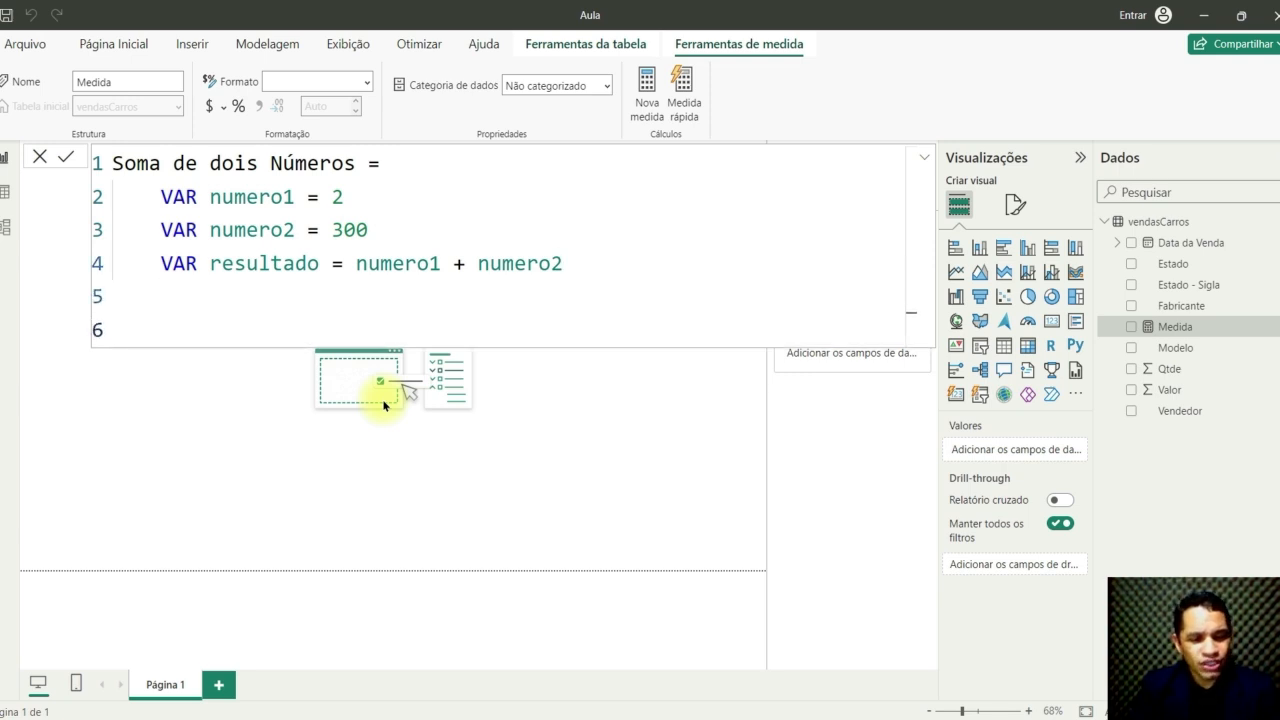
pyautogui.write('re')
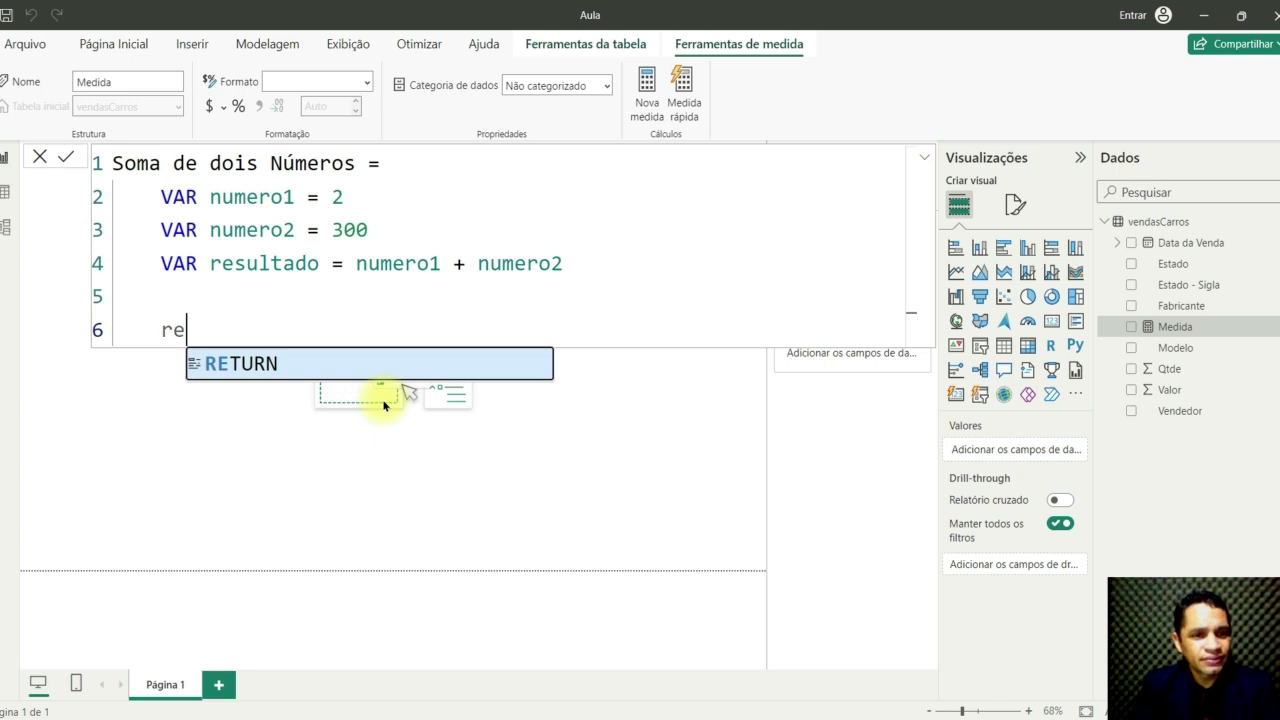
pyautogui.press('Tab')
pyautogui.hotkey('shift', 'Return')
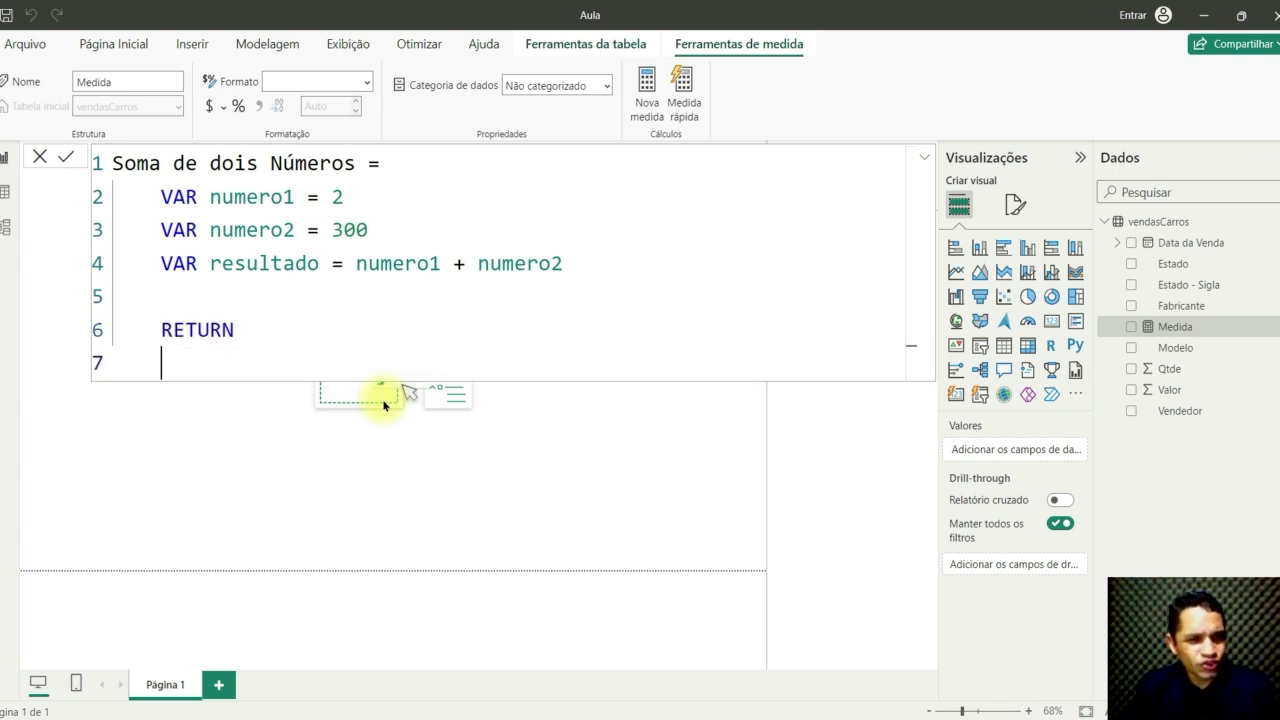
pyautogui.hotkey('shift', 'Return')
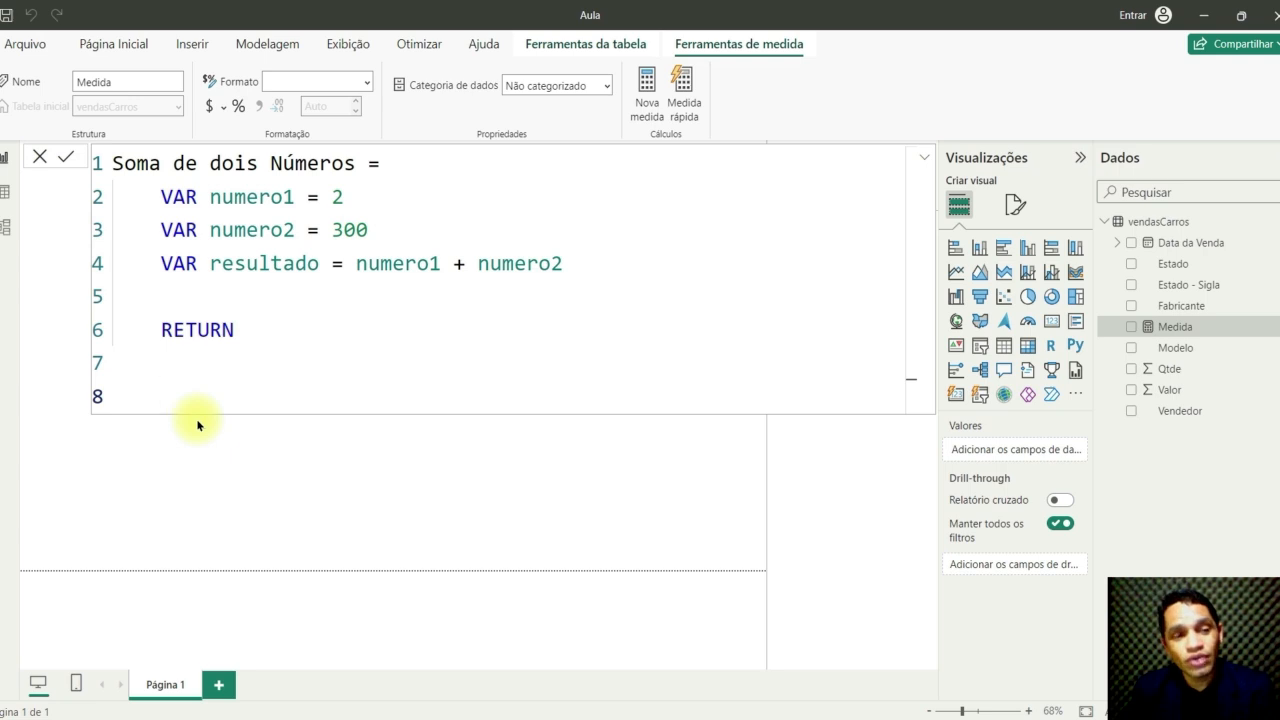
# Enter the resultado variable on line 8 as the value returned by the measure
pyautogui.moveTo(208, 265); pyautogui.dragTo(320, 266)
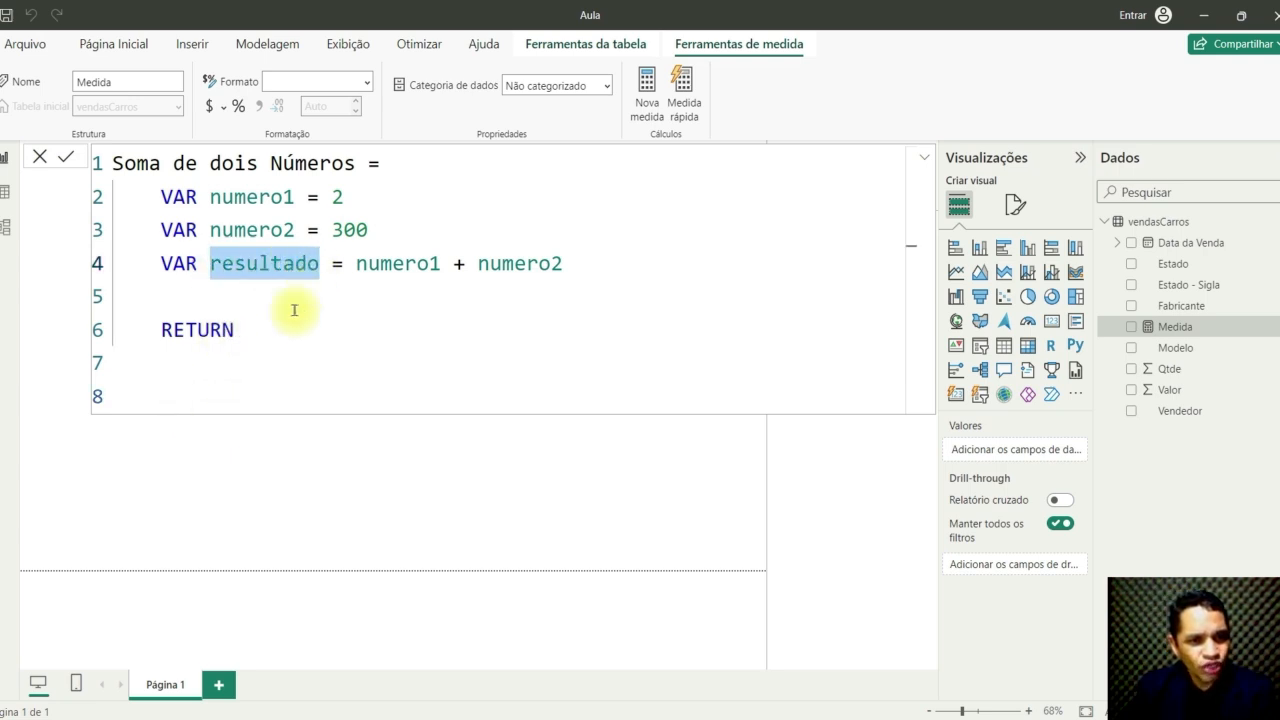
pyautogui.click(172, 388)
pyautogui.write('resul')
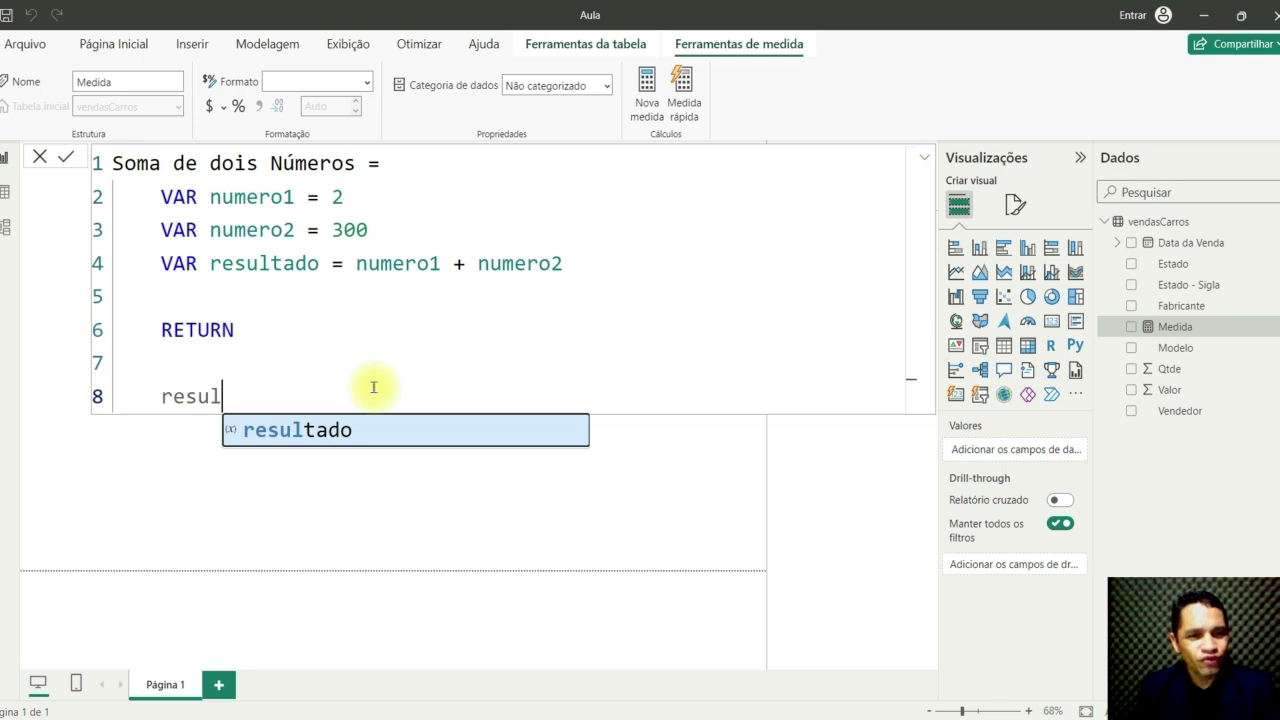
pyautogui.press('Tab')
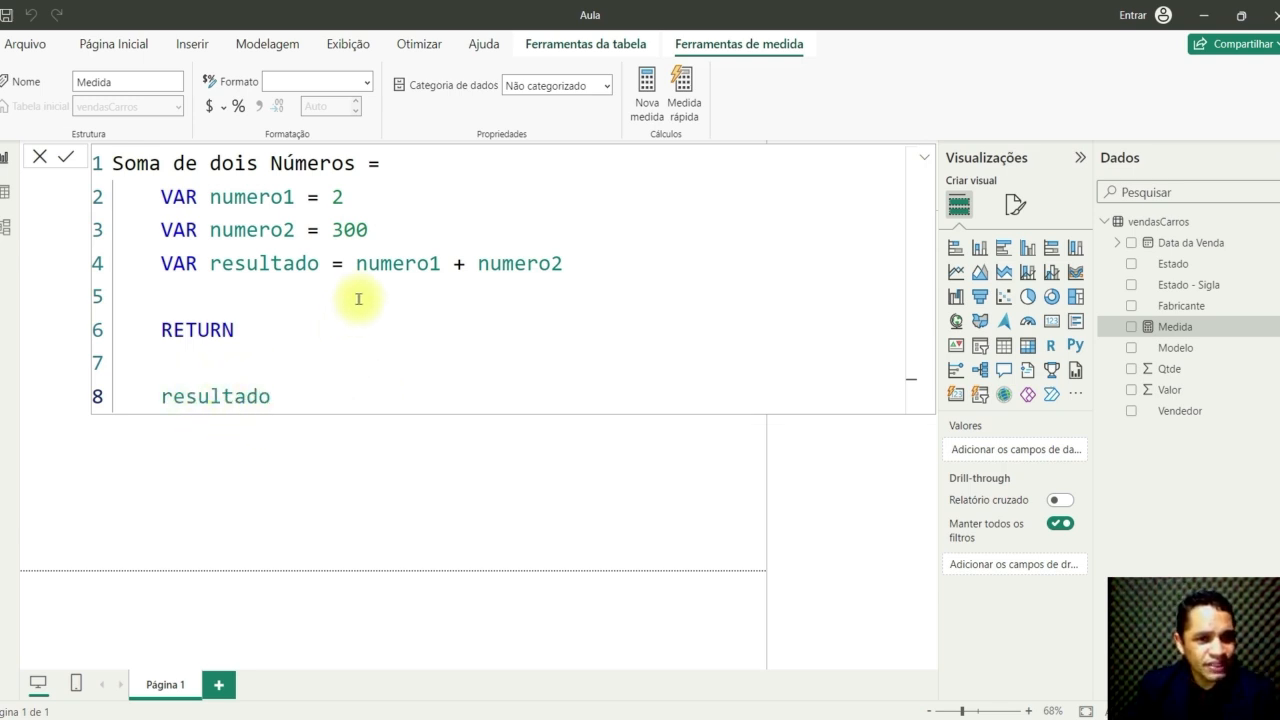
# Commit the Soma de dois Números measure in the vendasCarros table with its current variables and returned result
pyautogui.moveTo(355, 264); pyautogui.dragTo(578, 267)
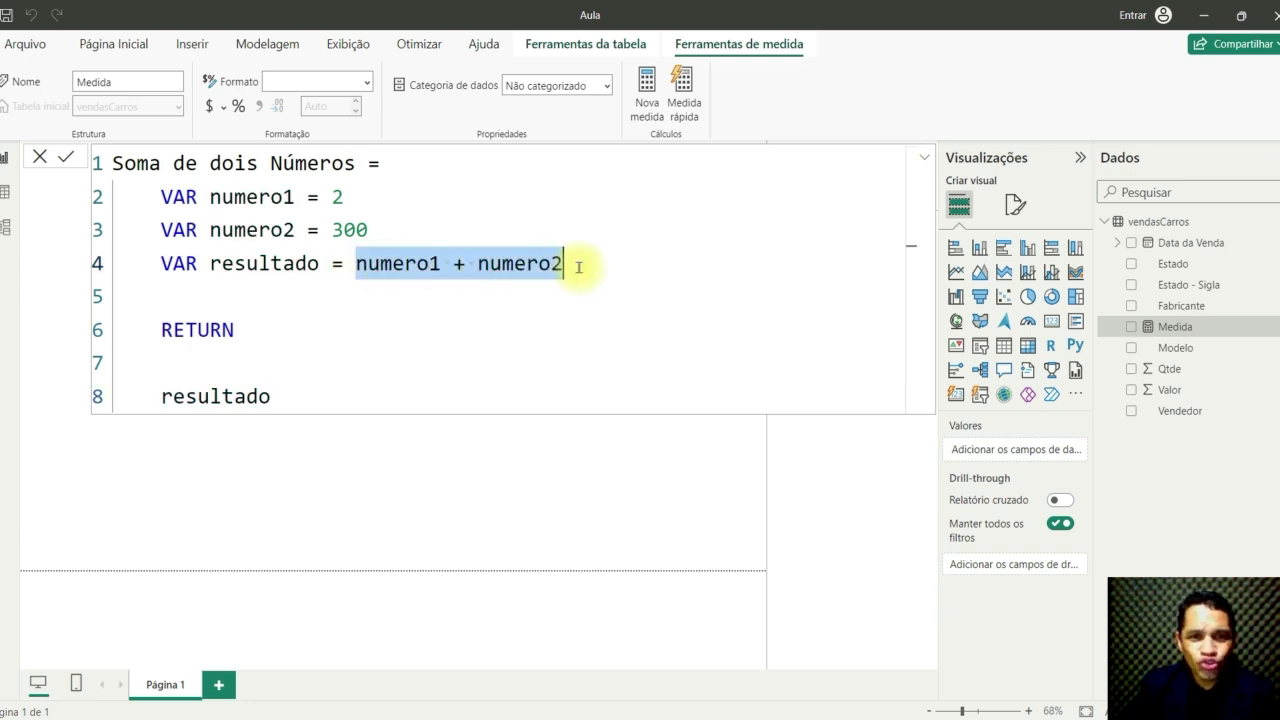
pyautogui.click(404, 401)
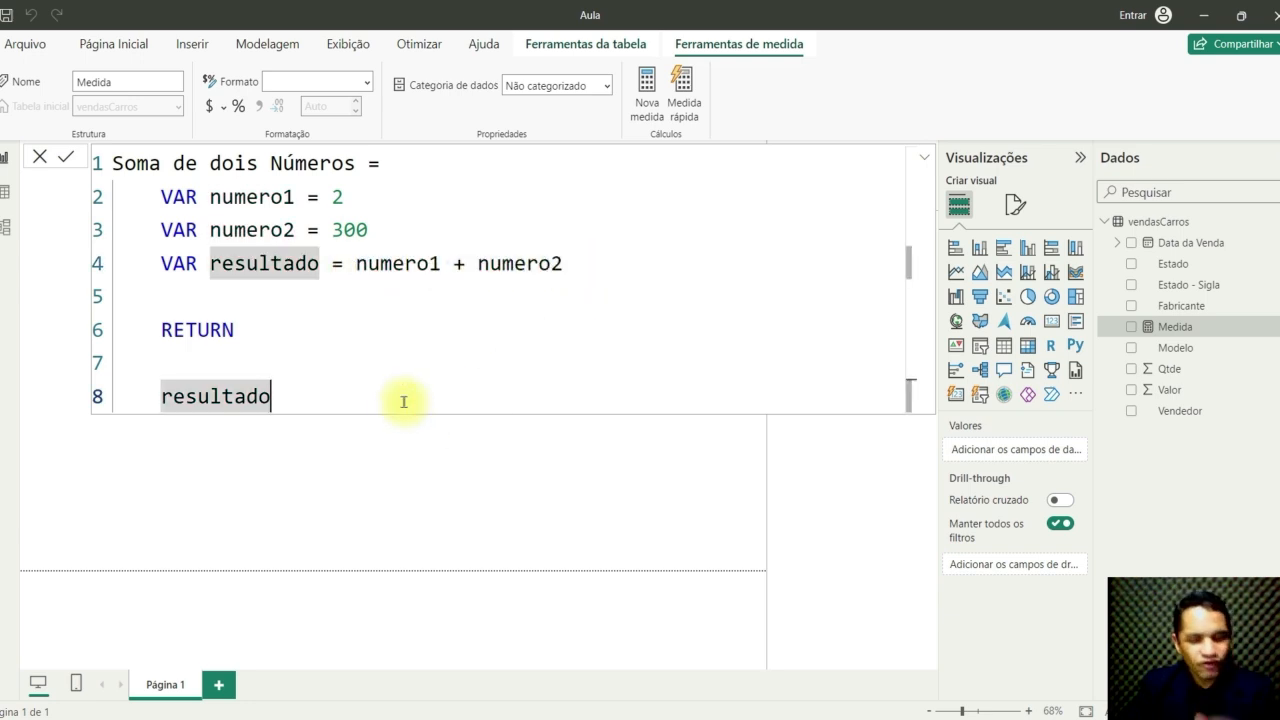
pyautogui.press('Return')
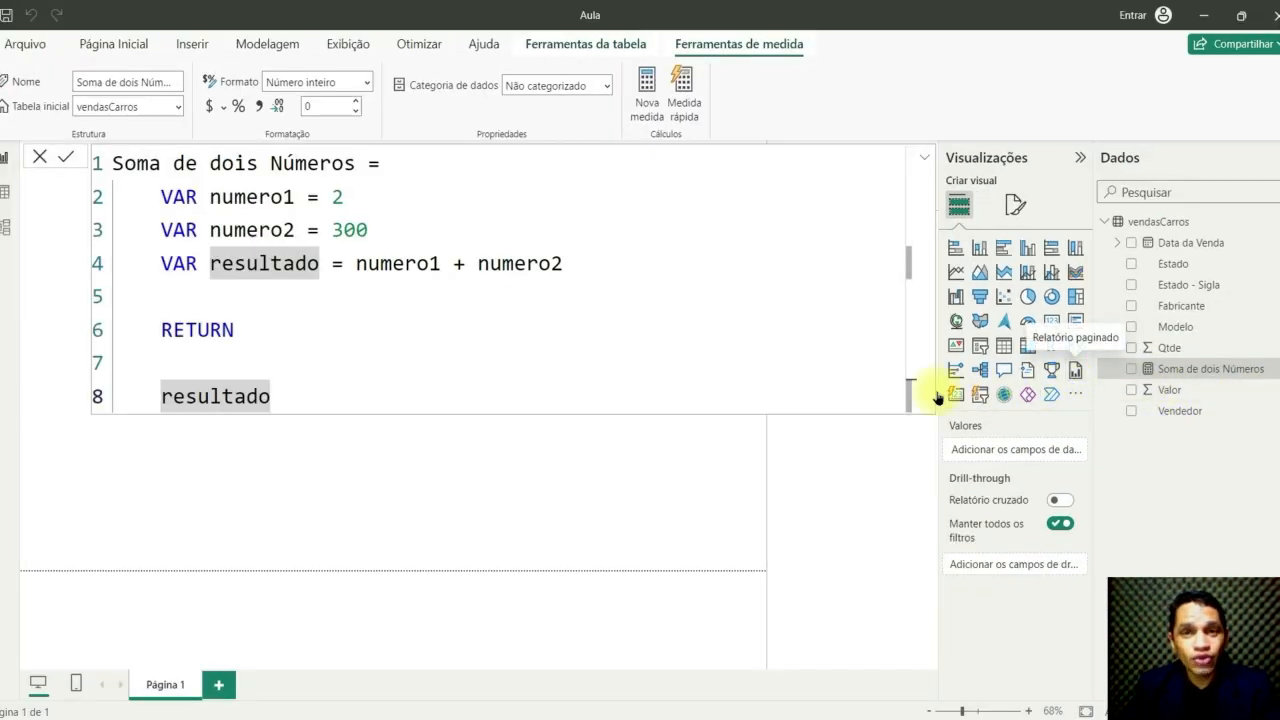
pyautogui.moveTo(117, 163); pyautogui.dragTo(380, 387)
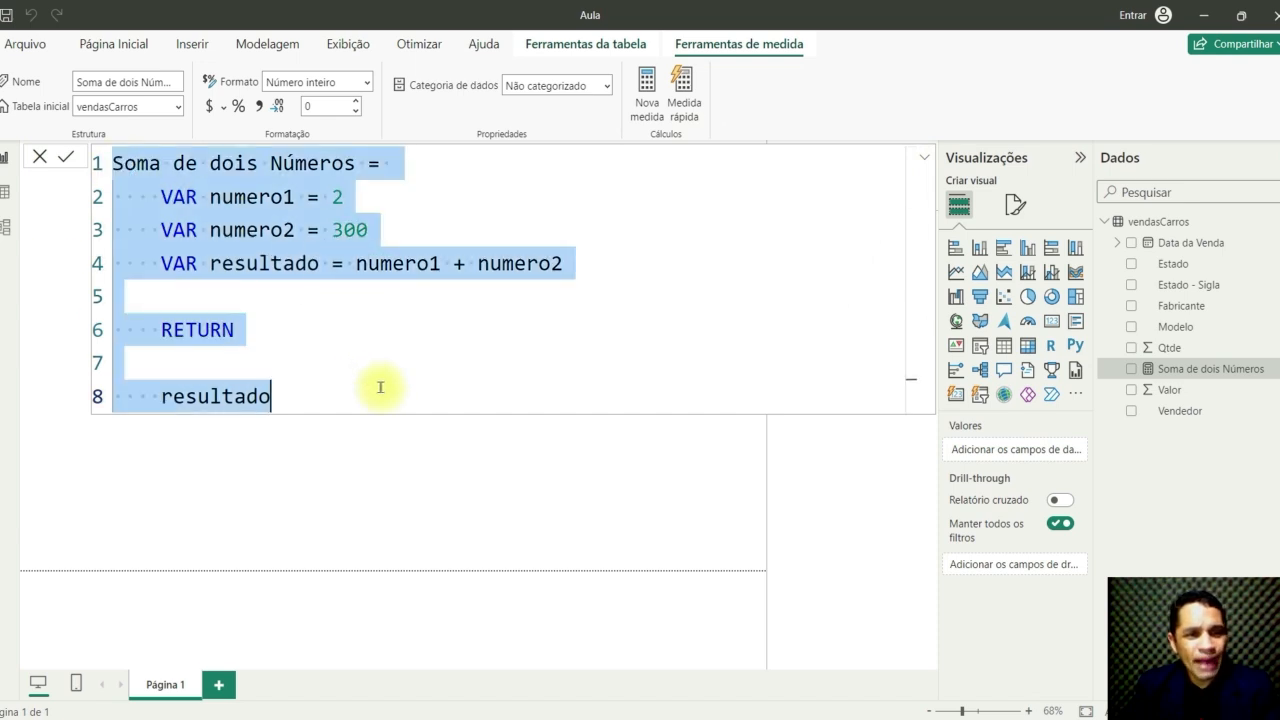
pyautogui.click(450, 376)
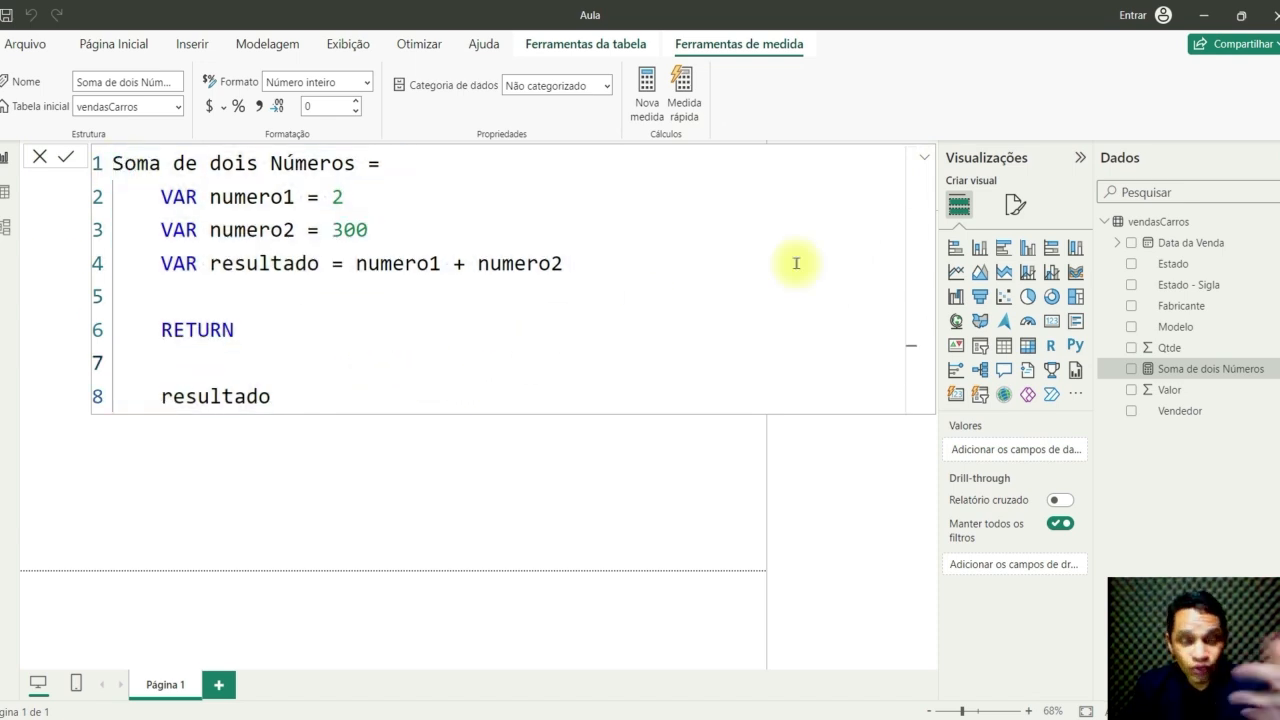
# Collapse the measure's formula and add a card visual to the page showing the Soma de dois Números measure
pyautogui.click(925, 160)
pyautogui.click(925, 161)
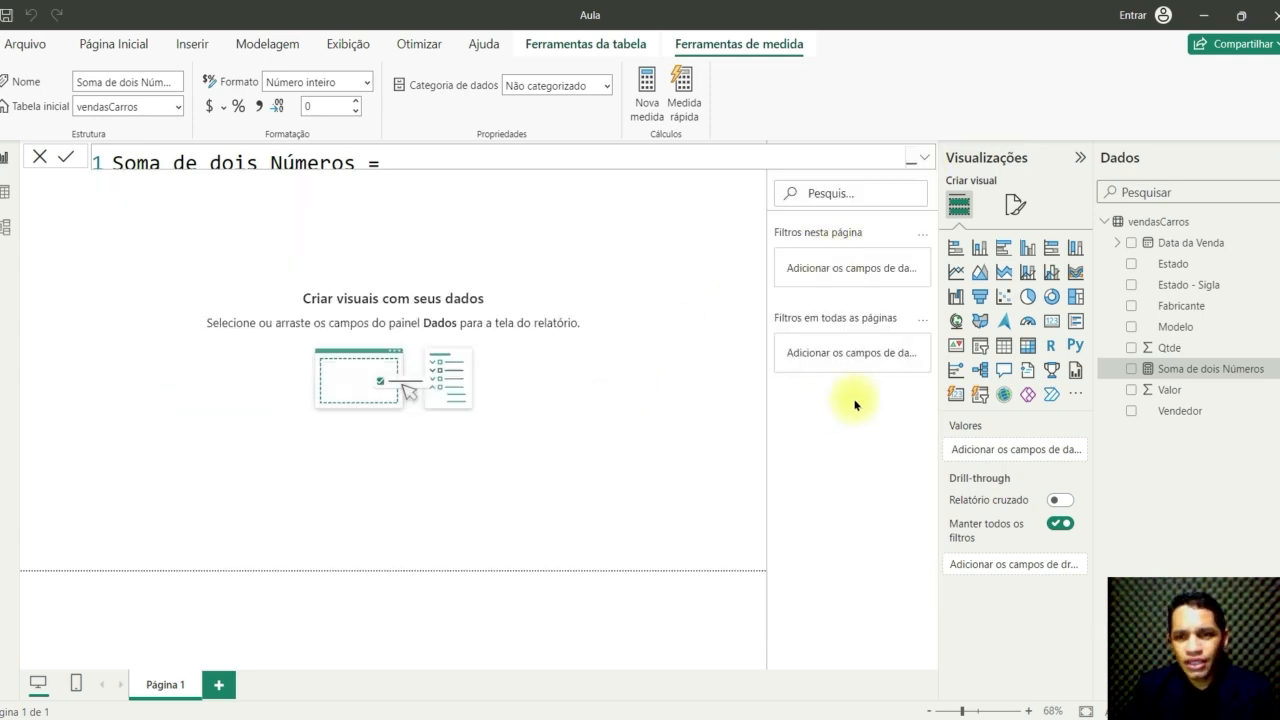
pyautogui.click(1050, 323)
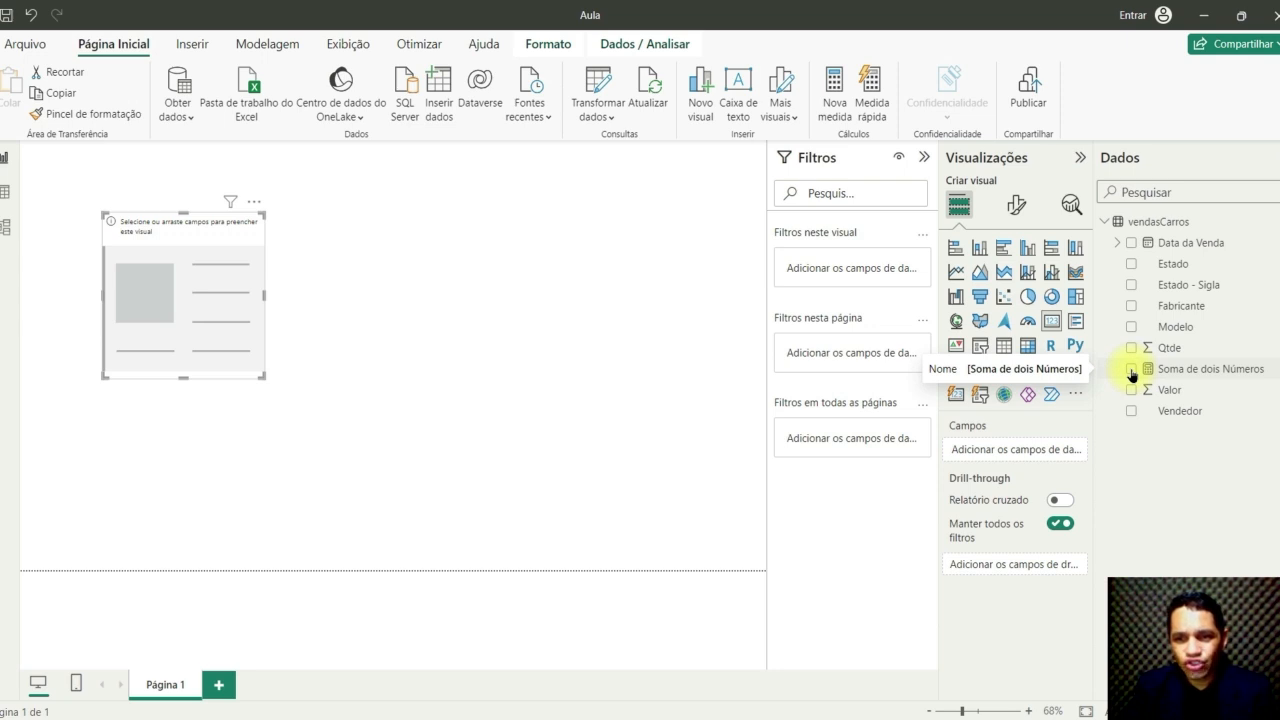
pyautogui.click(1131, 371)
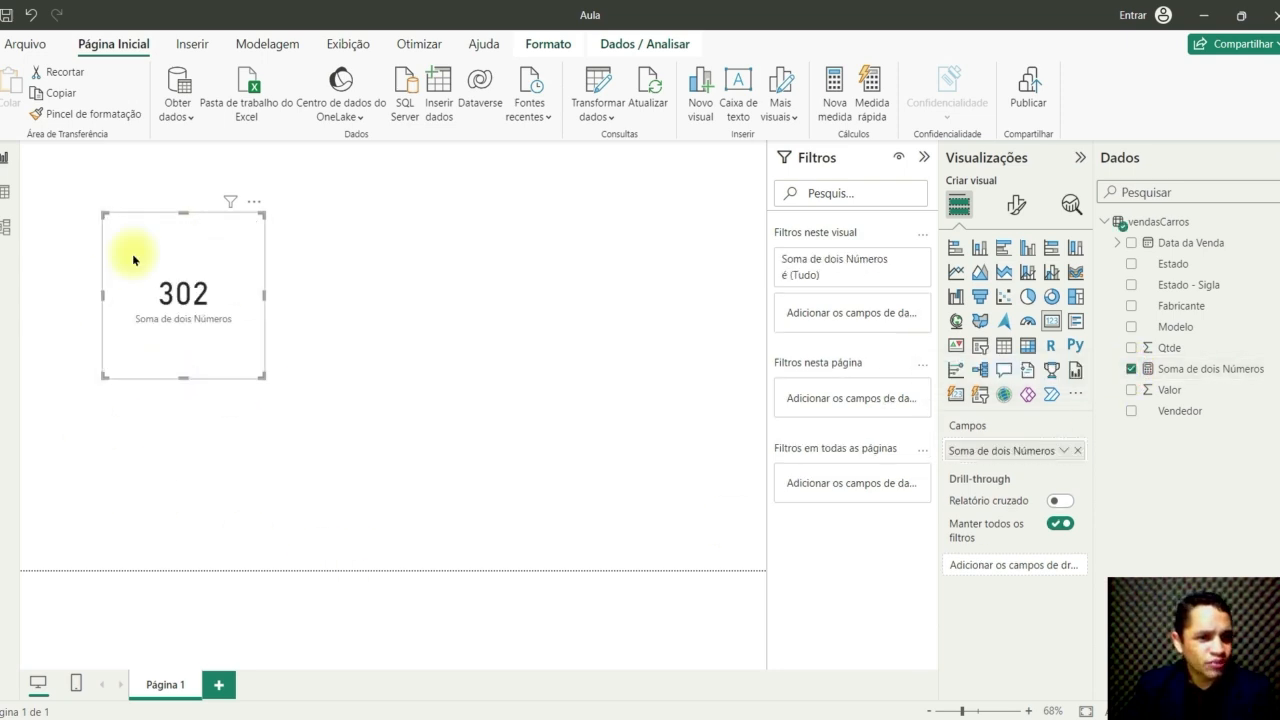
# Reopen the full formula of the Soma de dois Números measure and review its variables and RETURN expression
pyautogui.click(1180, 368)
pyautogui.click(921, 163)
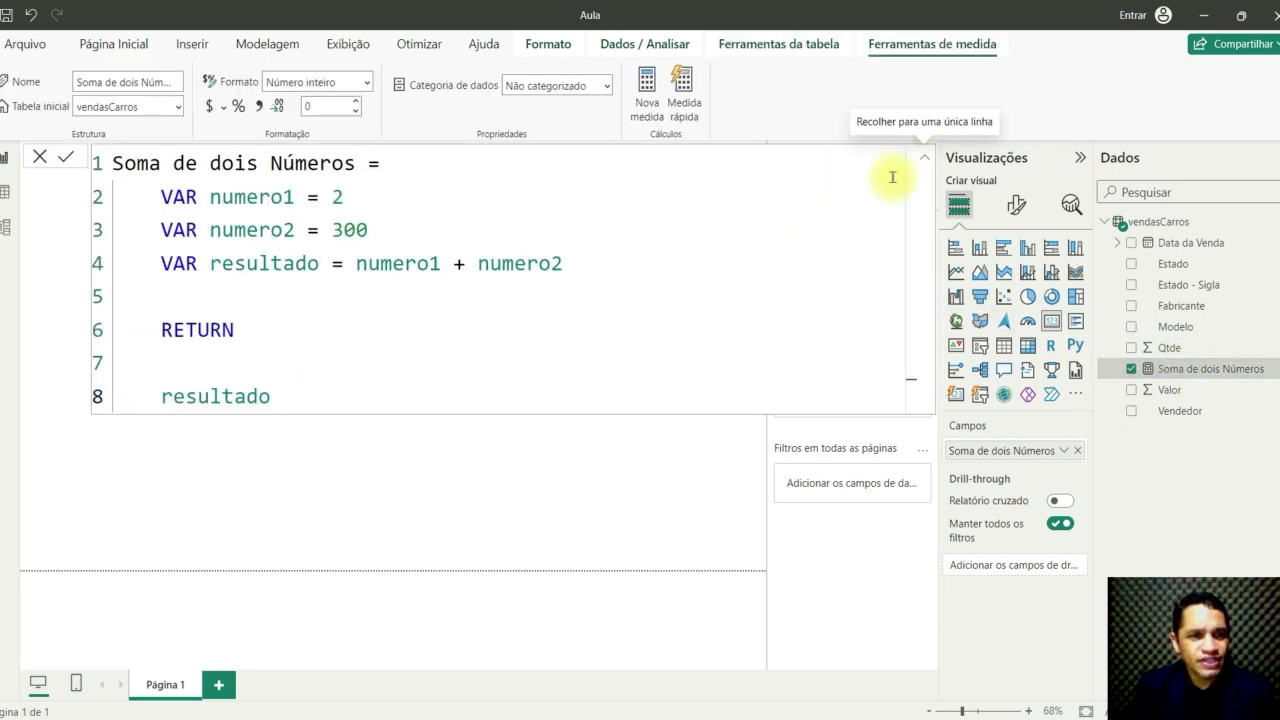
pyautogui.moveTo(113, 163); pyautogui.dragTo(303, 389)
pyautogui.click(303, 389)
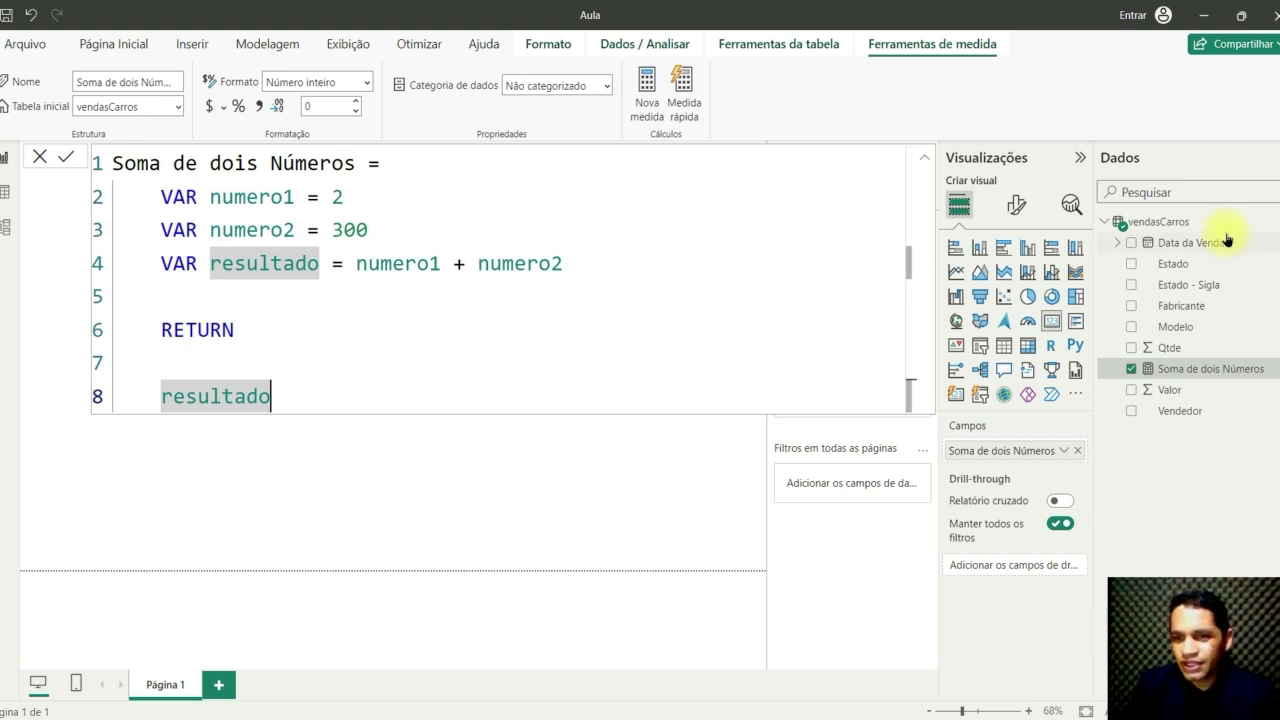
# Create a new measure in the vendasCarros table and name it Data Atual
pyautogui.rightClick(1155, 222)
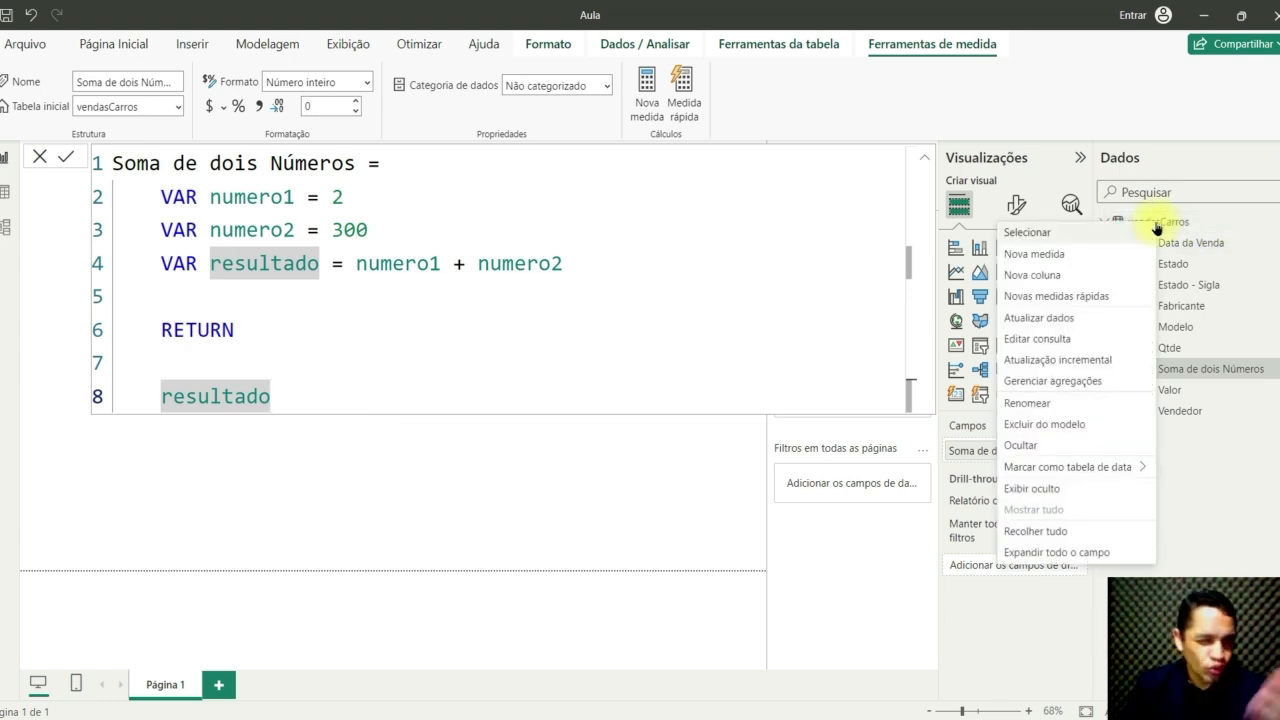
pyautogui.click(1040, 256)
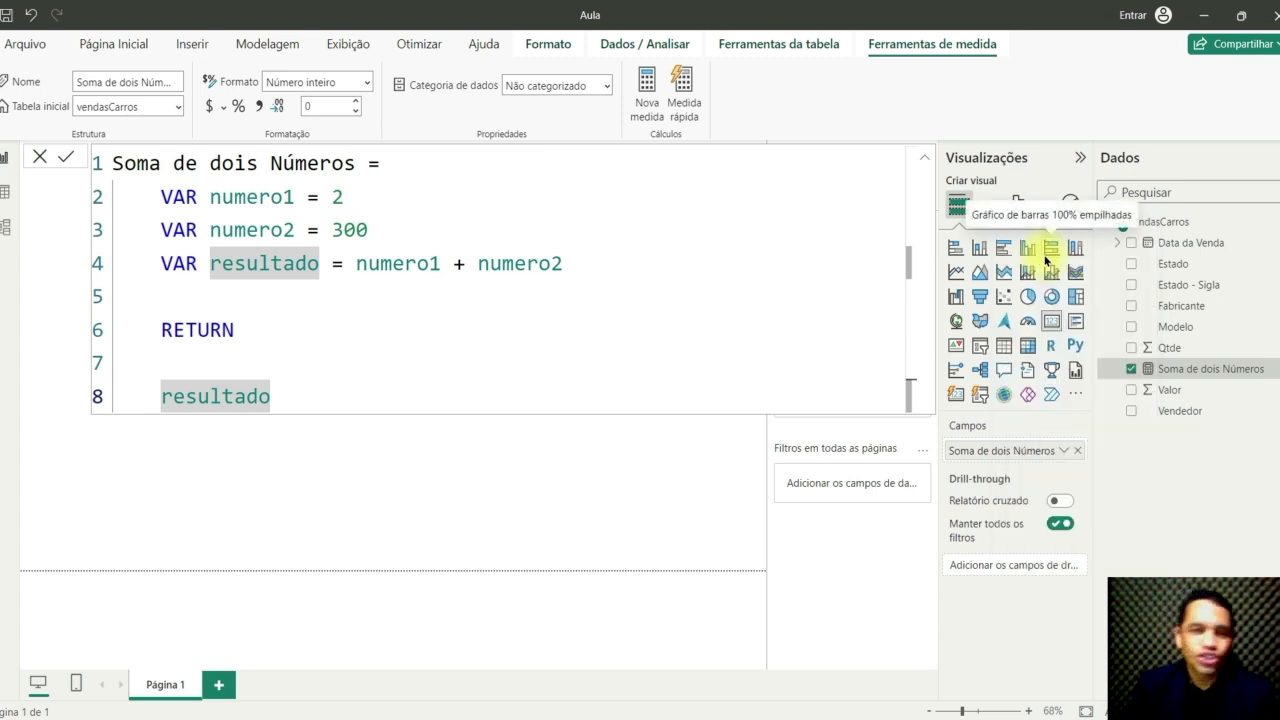
pyautogui.moveTo(185, 163); pyautogui.dragTo(111, 165)
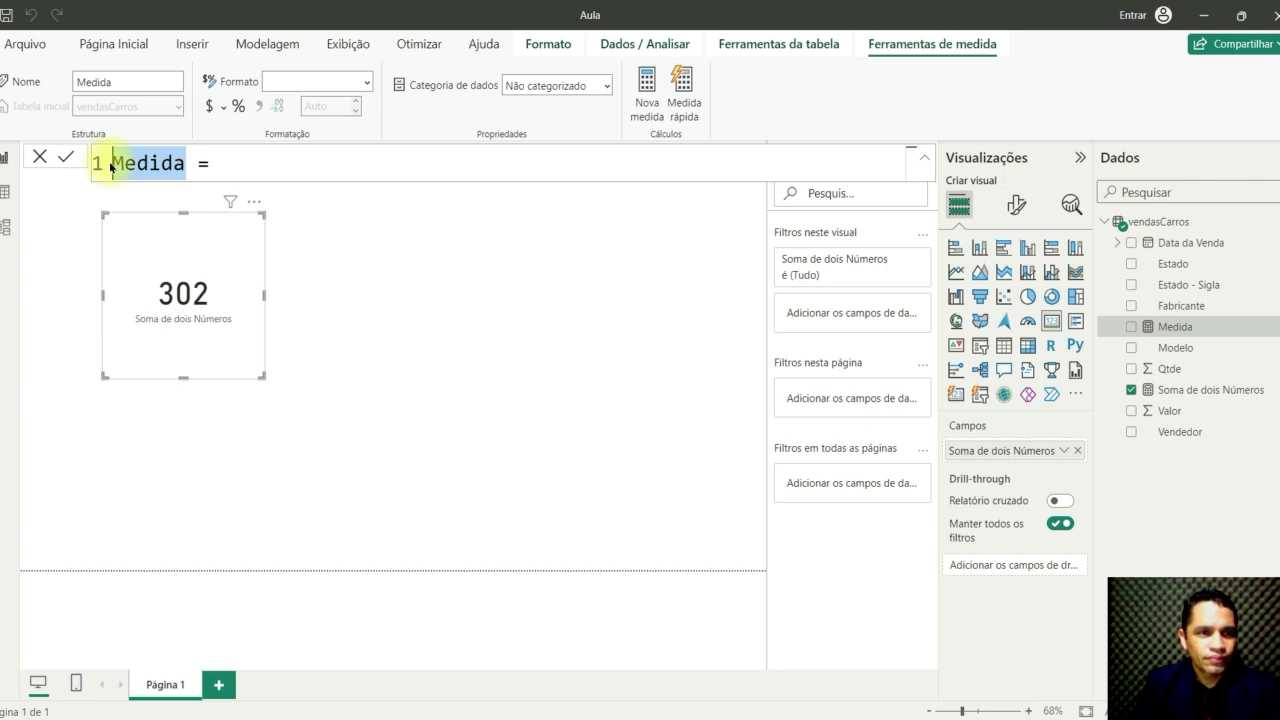
pyautogui.write('Data Atual')
# Add three blank lines after the equals sign of the Data Atual measure and place the cursor on line 2
pyautogui.click(310, 166)
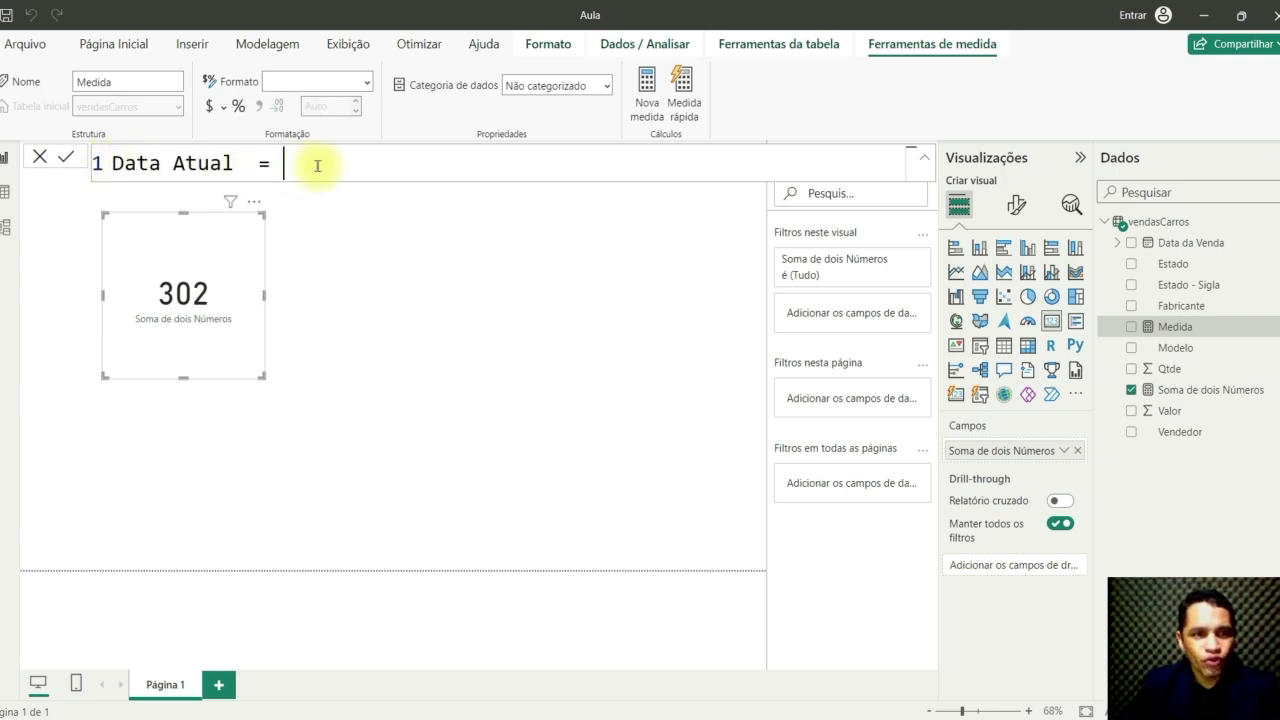
pyautogui.hotkey('shift', 'Return')
pyautogui.hotkey('shift', 'Return')
pyautogui.hotkey('shift', 'Return')
pyautogui.press('Up')
pyautogui.press('Up')
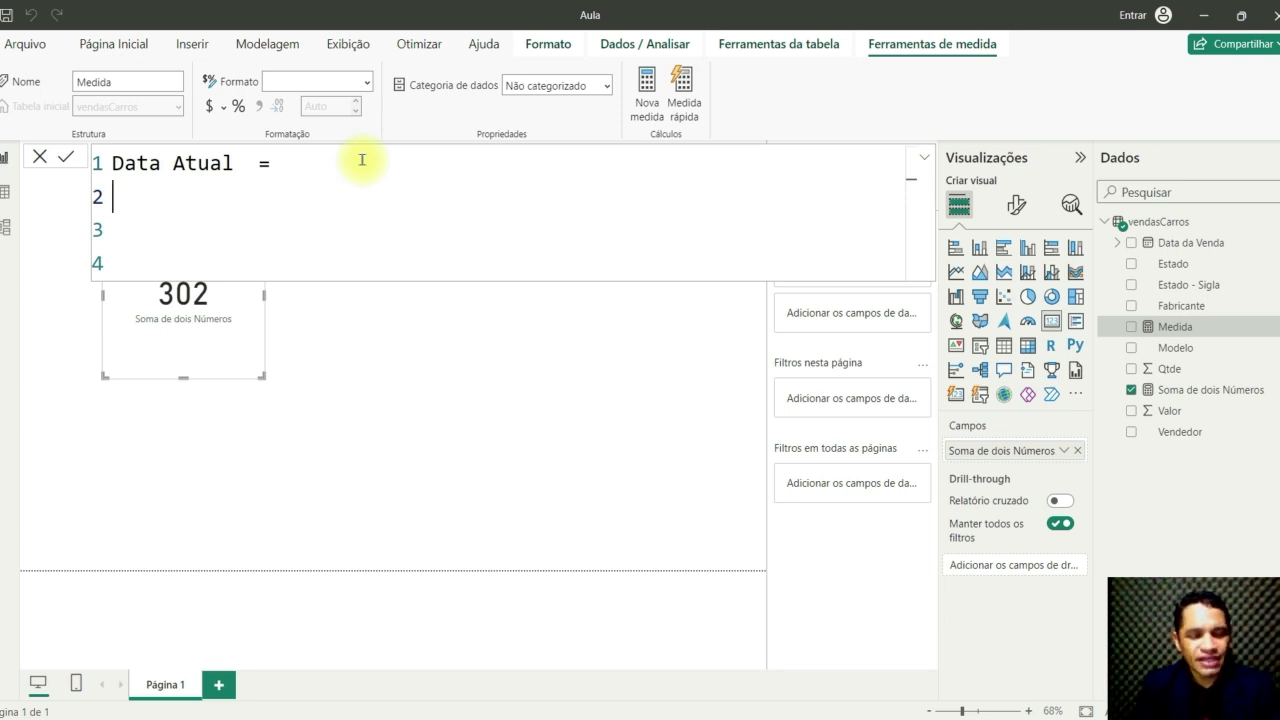
# Declare a variable named data on line 2 and assign it the TODAY() function
pyautogui.write('var')
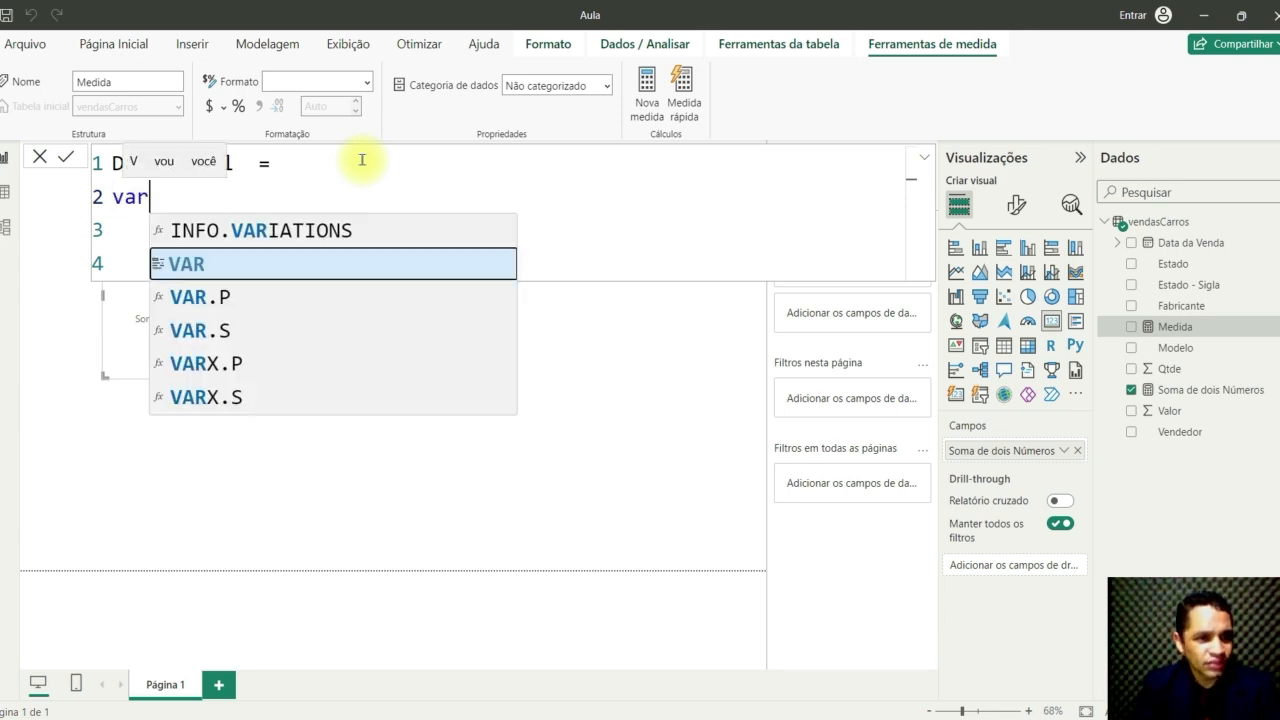
pyautogui.press('Tab')
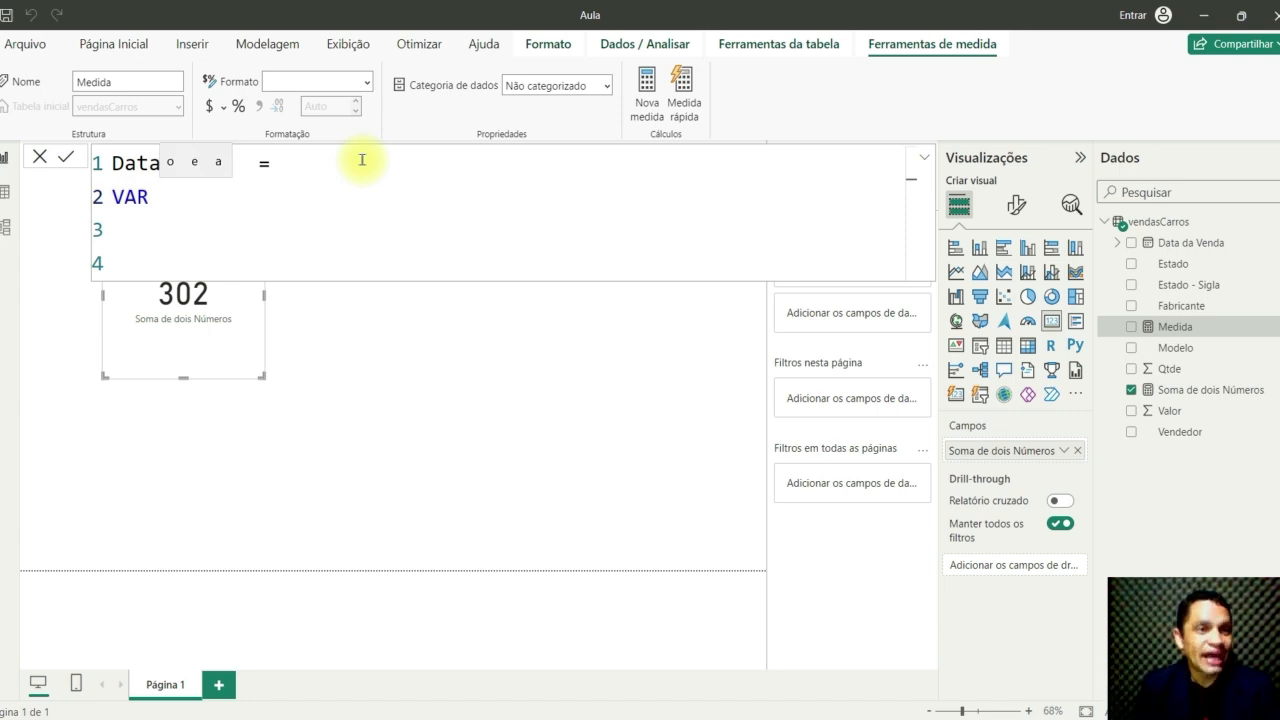
pyautogui.write('data')
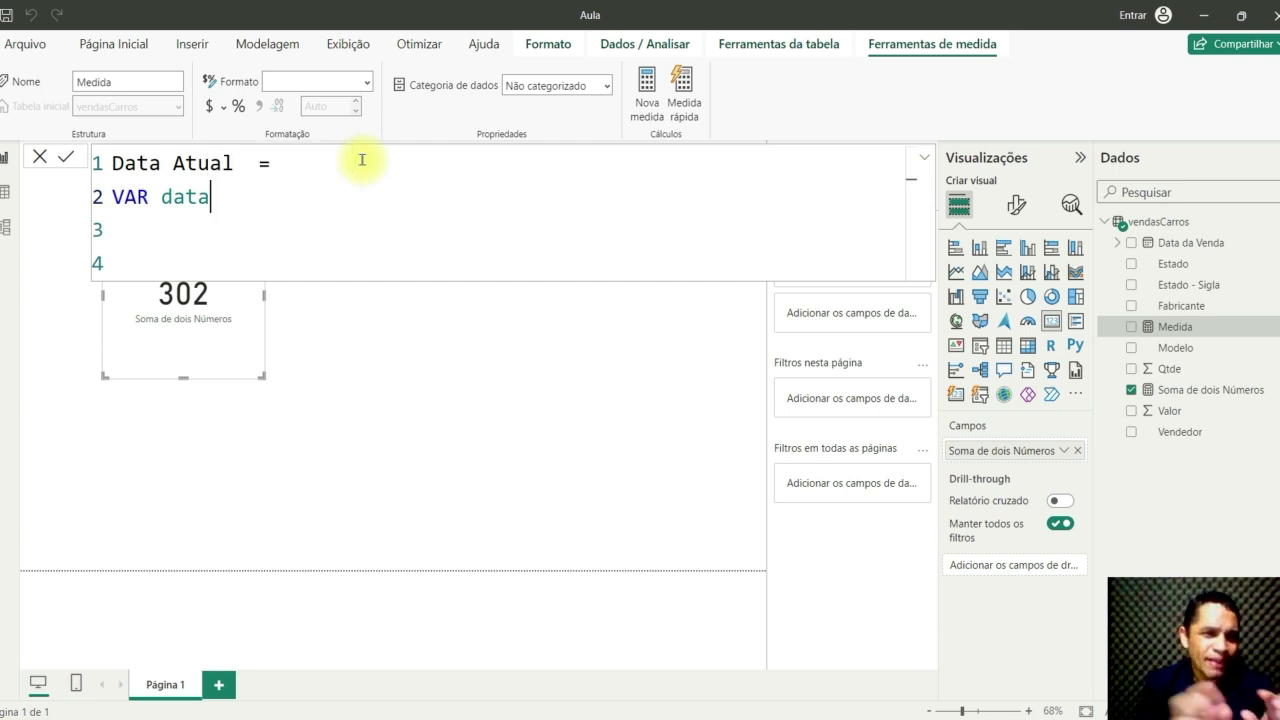
pyautogui.write('=')
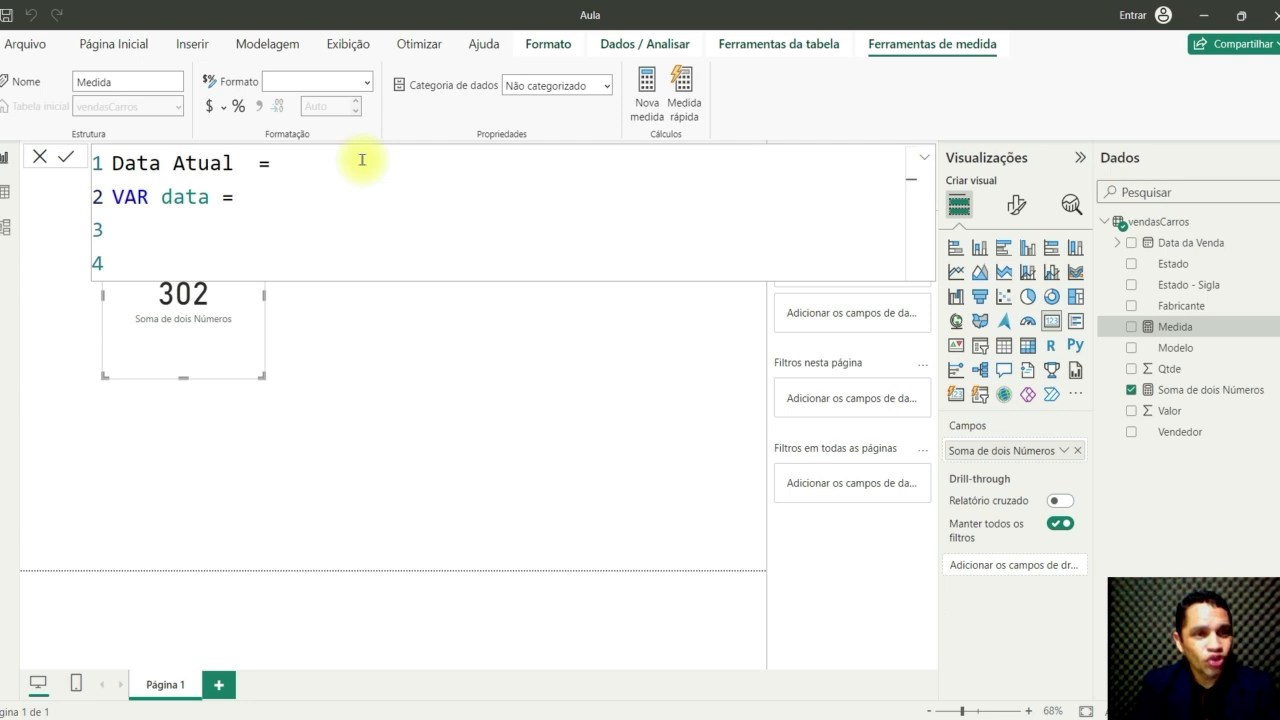
pyautogui.write('toda')
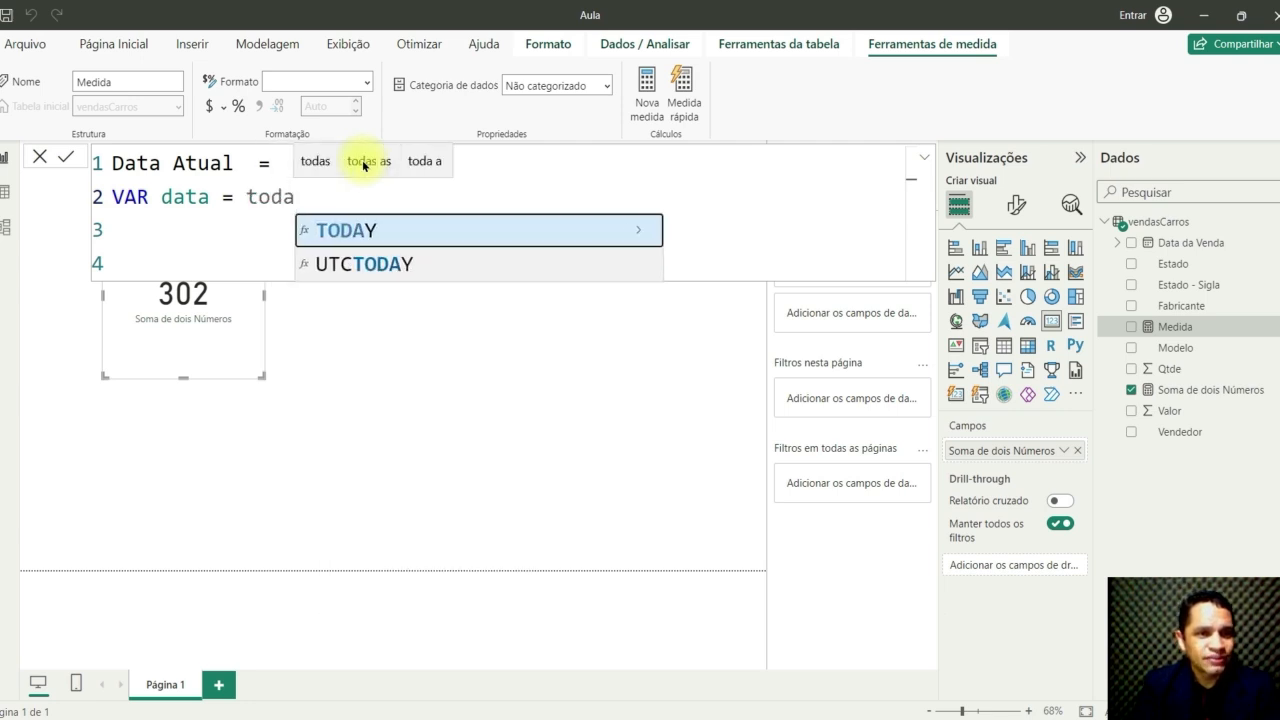
pyautogui.press('Tab')
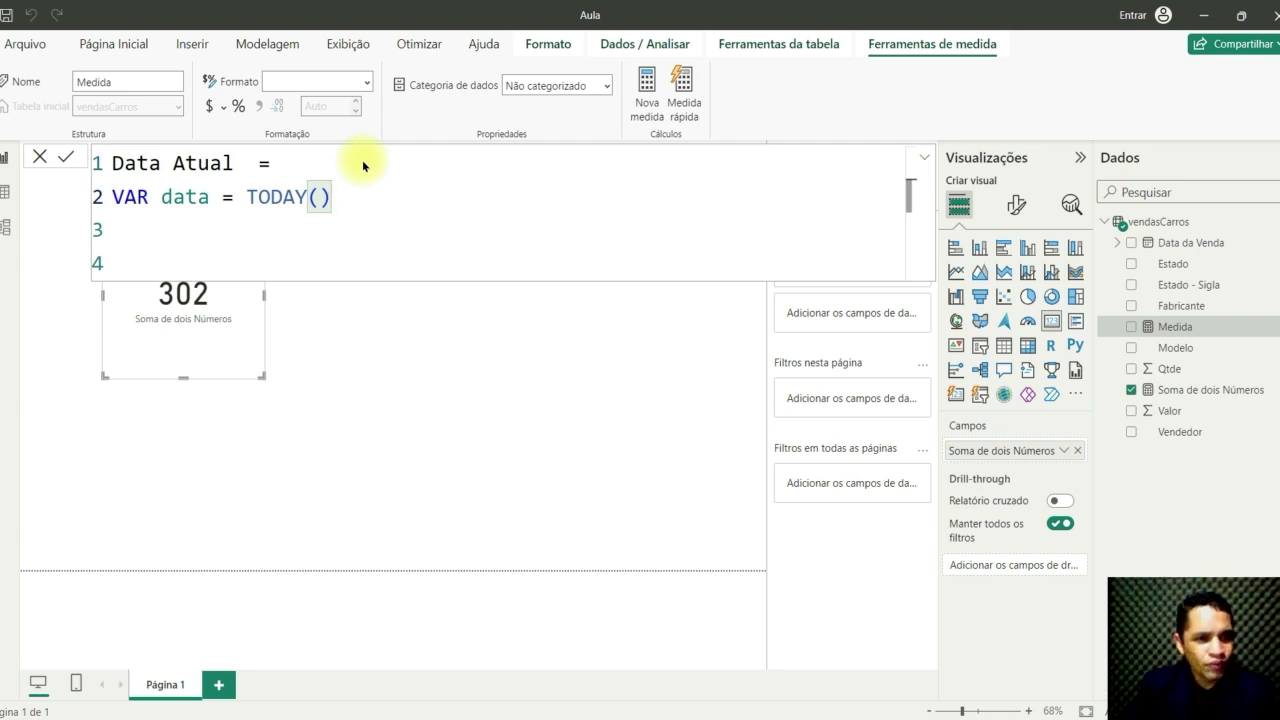
pyautogui.doubleClick(183, 197)
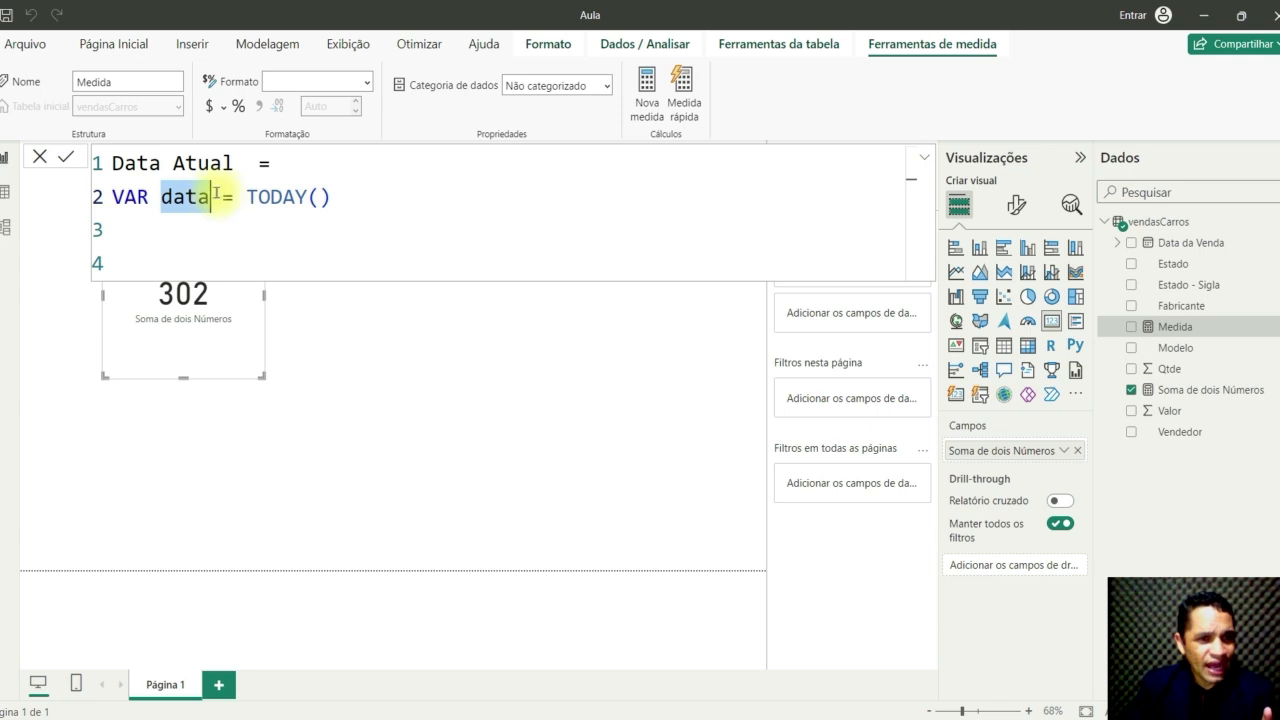
pyautogui.moveTo(243, 195); pyautogui.dragTo(332, 196)
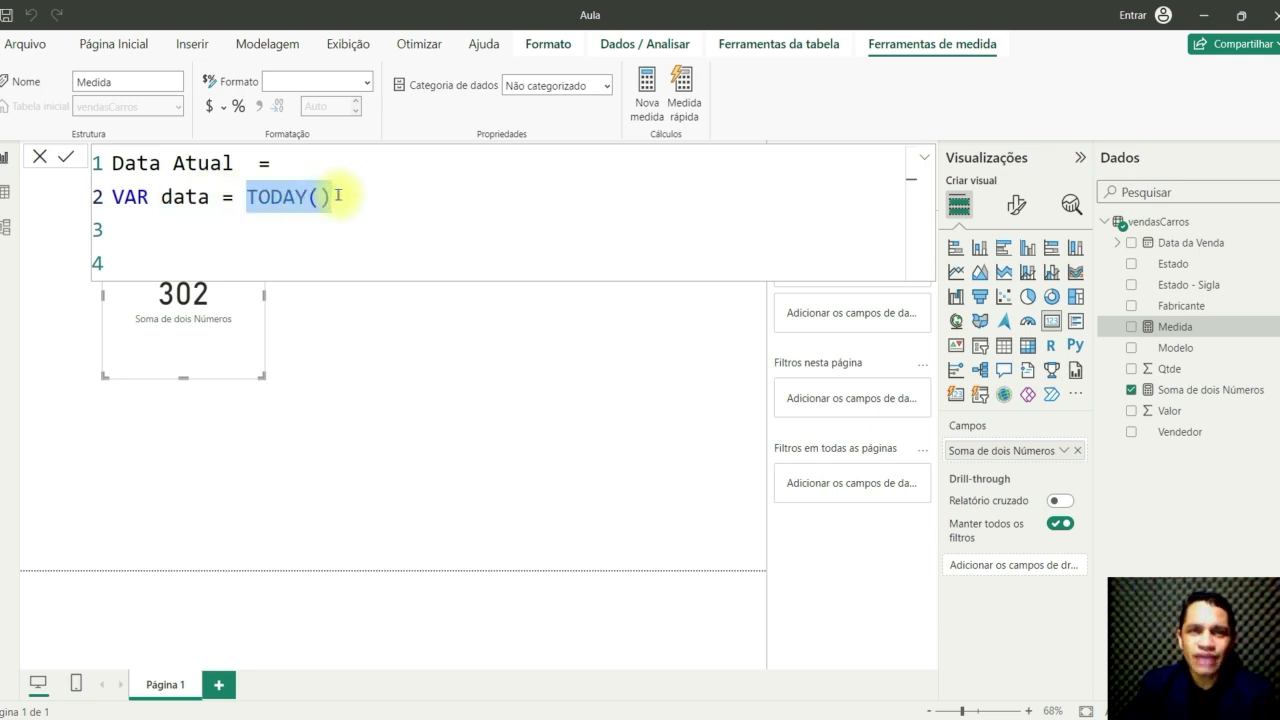
pyautogui.click(340, 196)
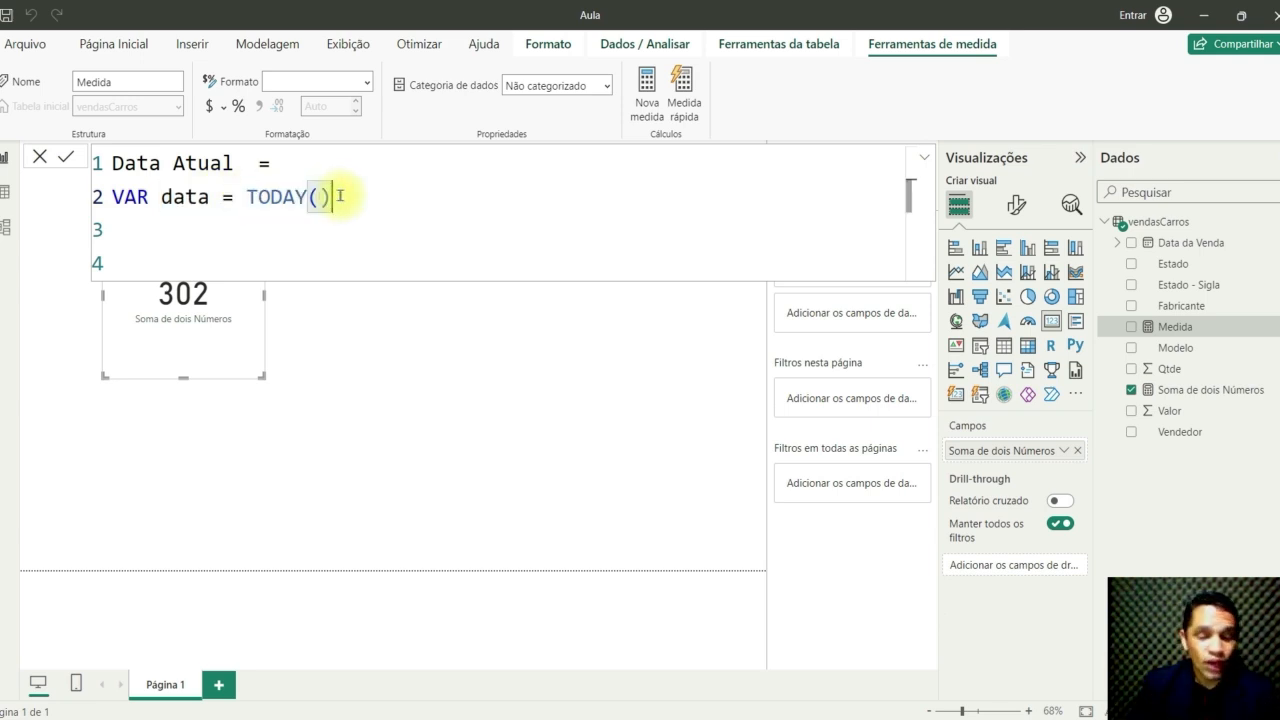
# Declare a second variable named texto on line 3 with the text value "Hoje é: "
pyautogui.hotkey('shift', 'Return')
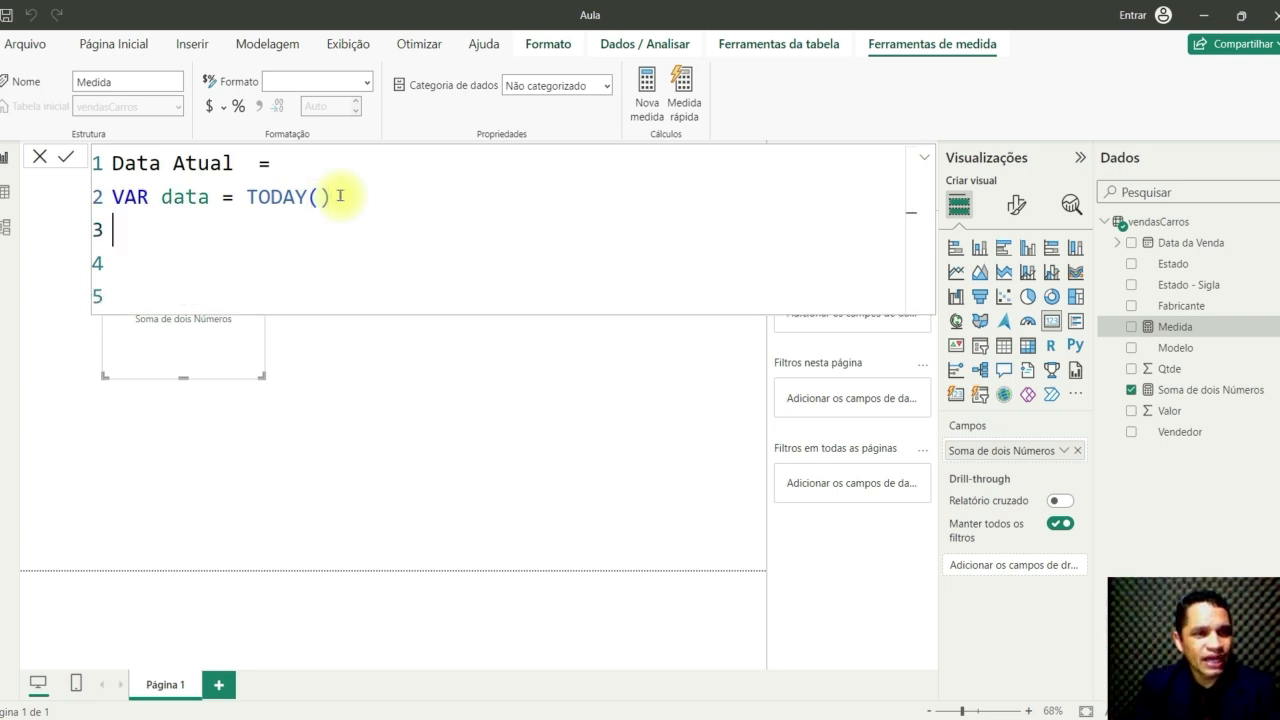
pyautogui.write('var')
pyautogui.press('Tab')
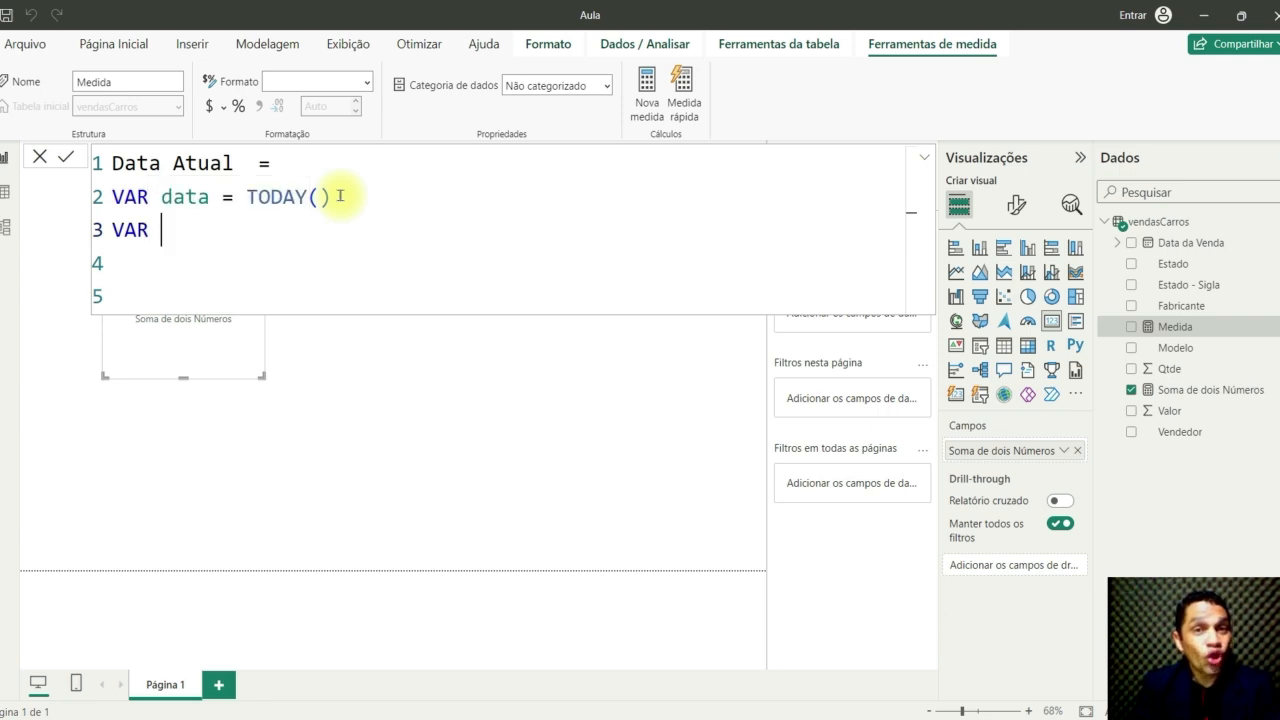
pyautogui.write('texto ')
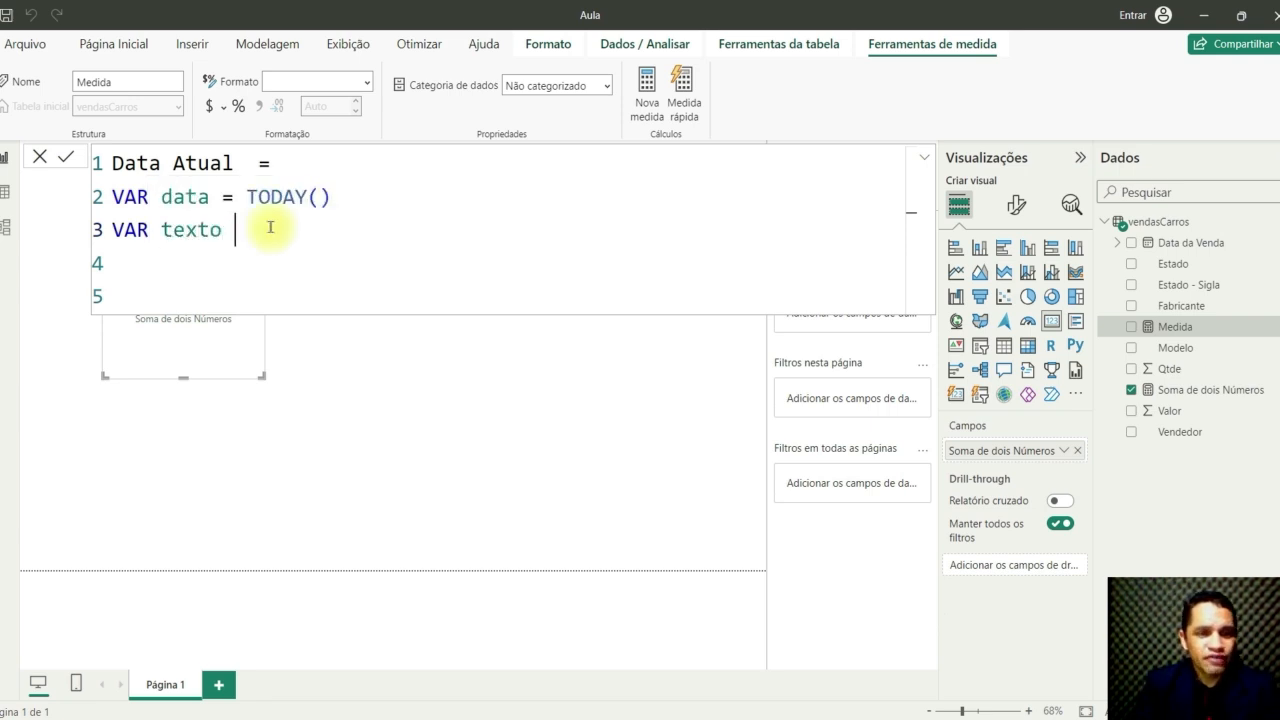
pyautogui.write('= ')
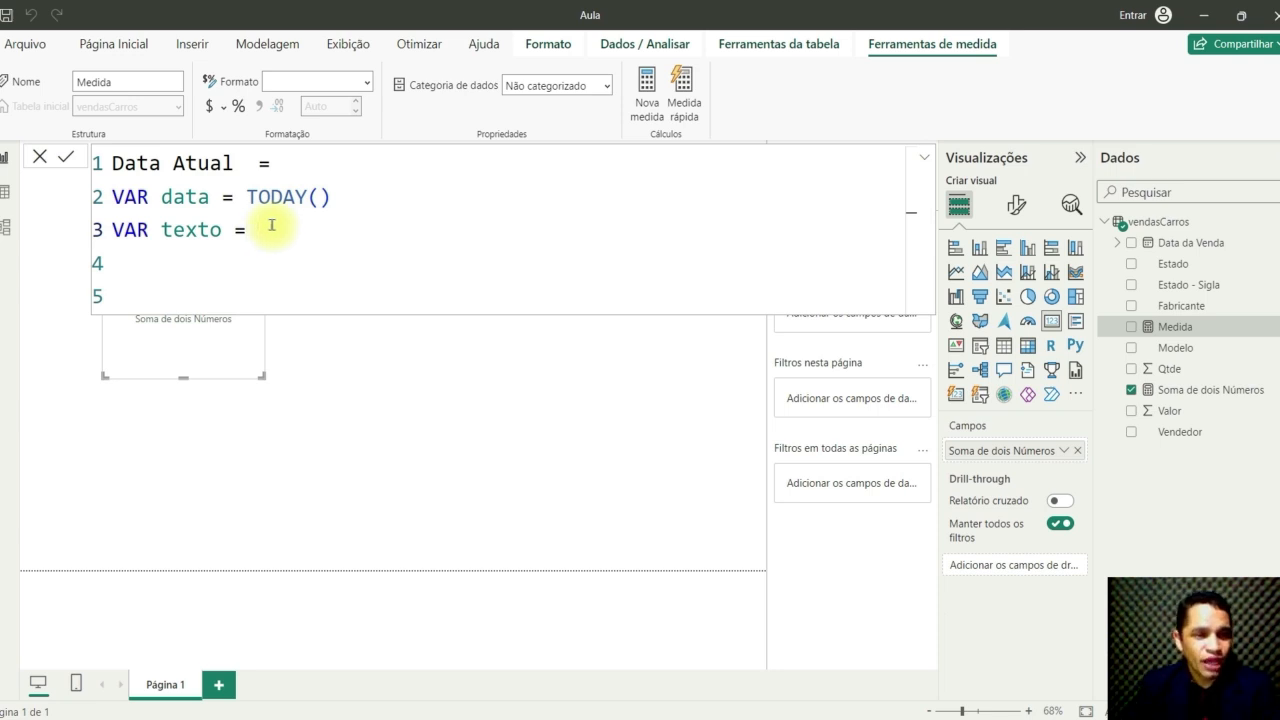
pyautogui.write('"')
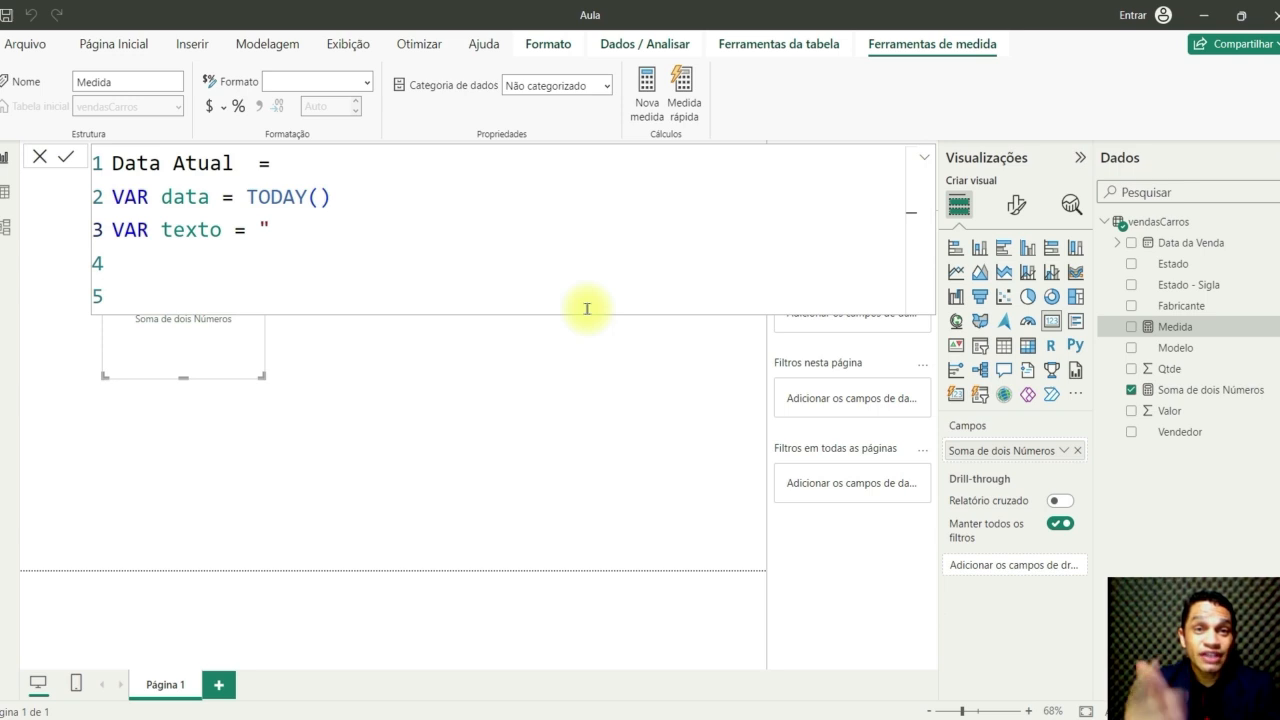
pyautogui.write('Hoje é')
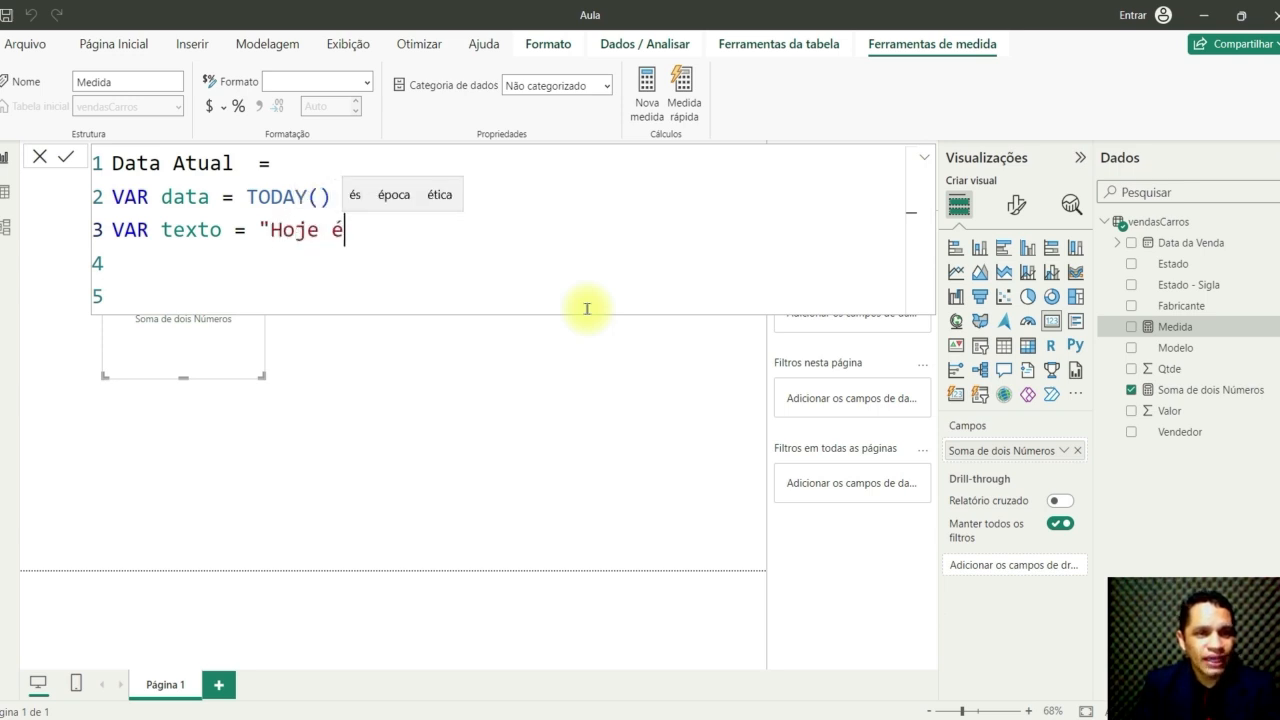
pyautogui.write(':')
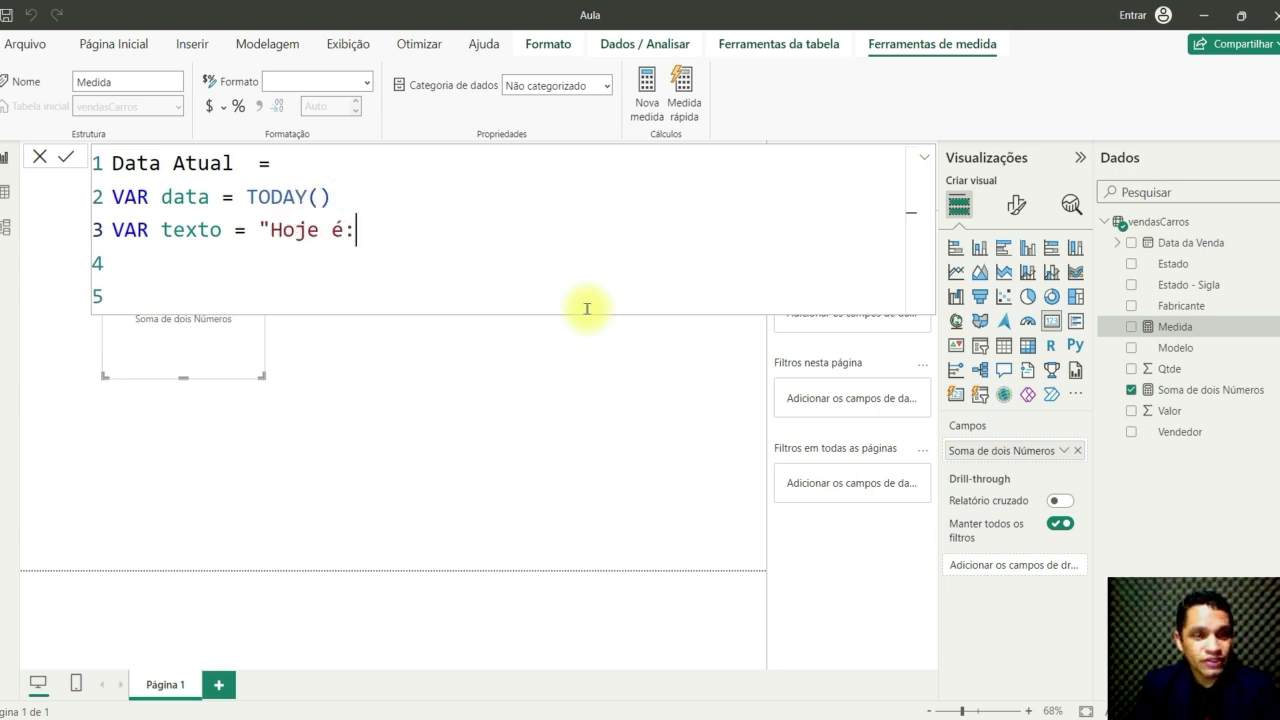
pyautogui.write(' "')
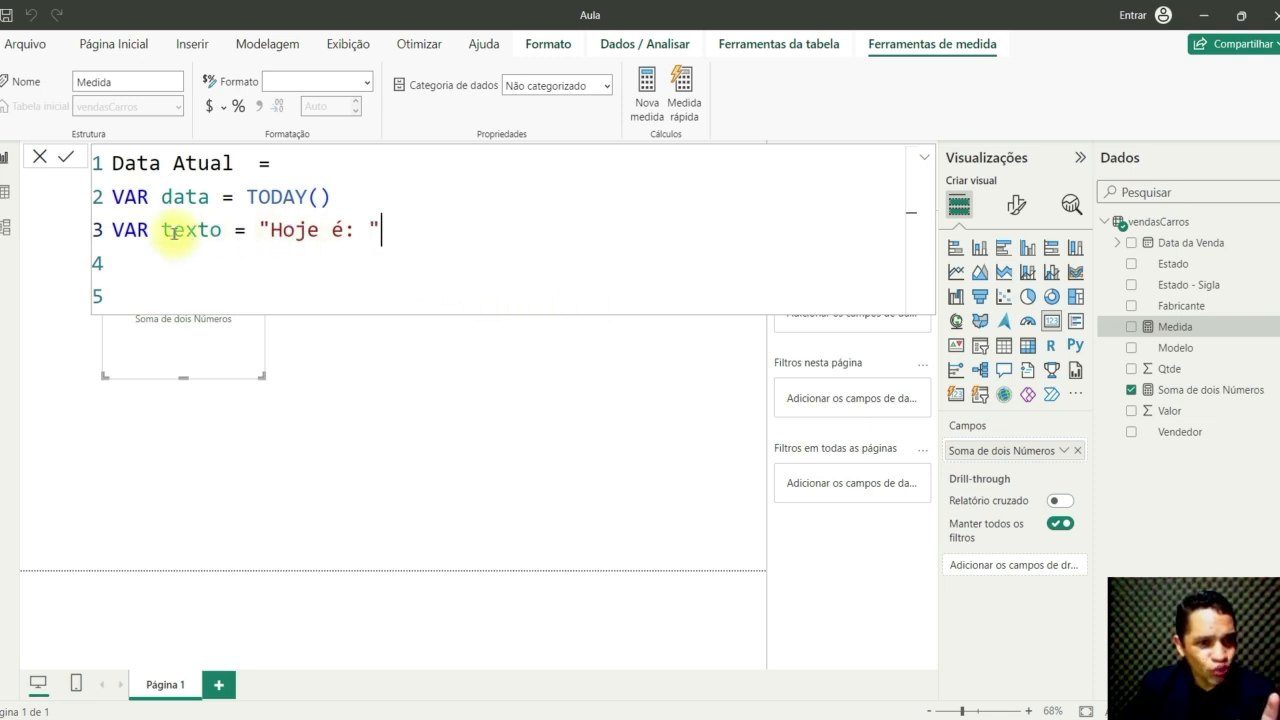
pyautogui.click(270, 230)
pyautogui.moveTo(270, 230); pyautogui.dragTo(368, 230)
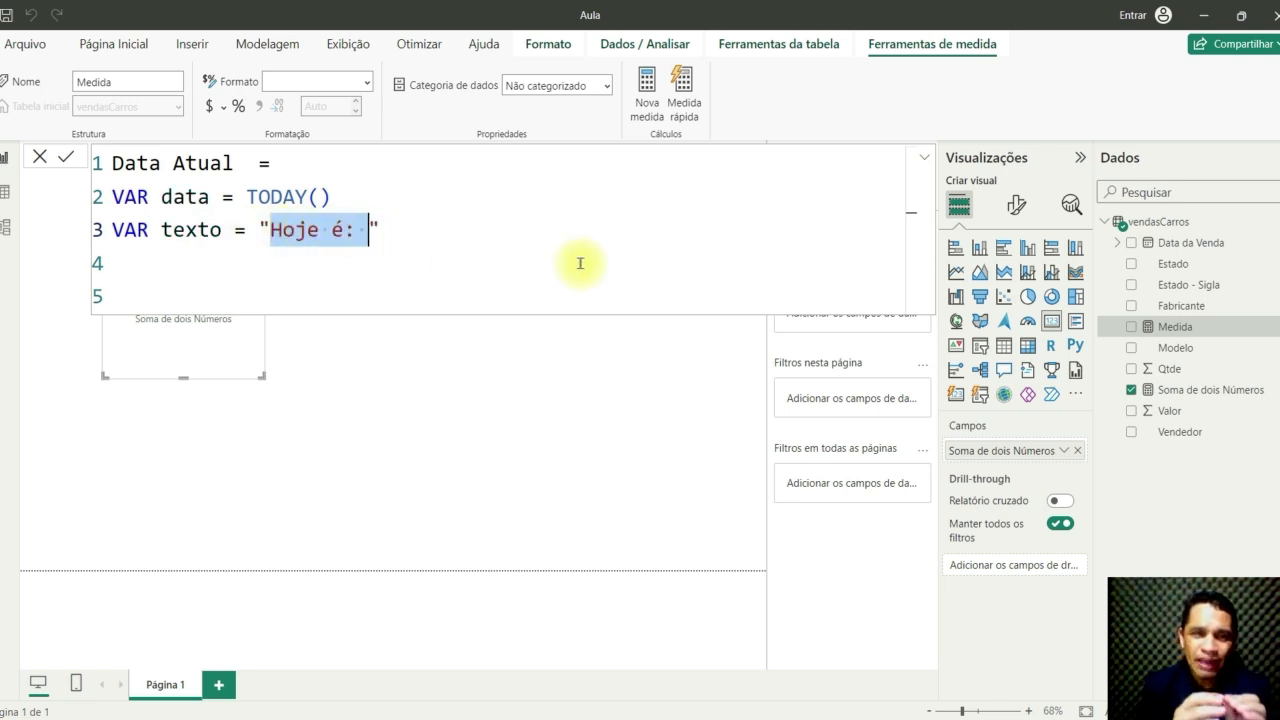
# Add the RETURN keyword on line 5 of the Data Atual measure, leaving blank lines before and after it
pyautogui.click(478, 236)
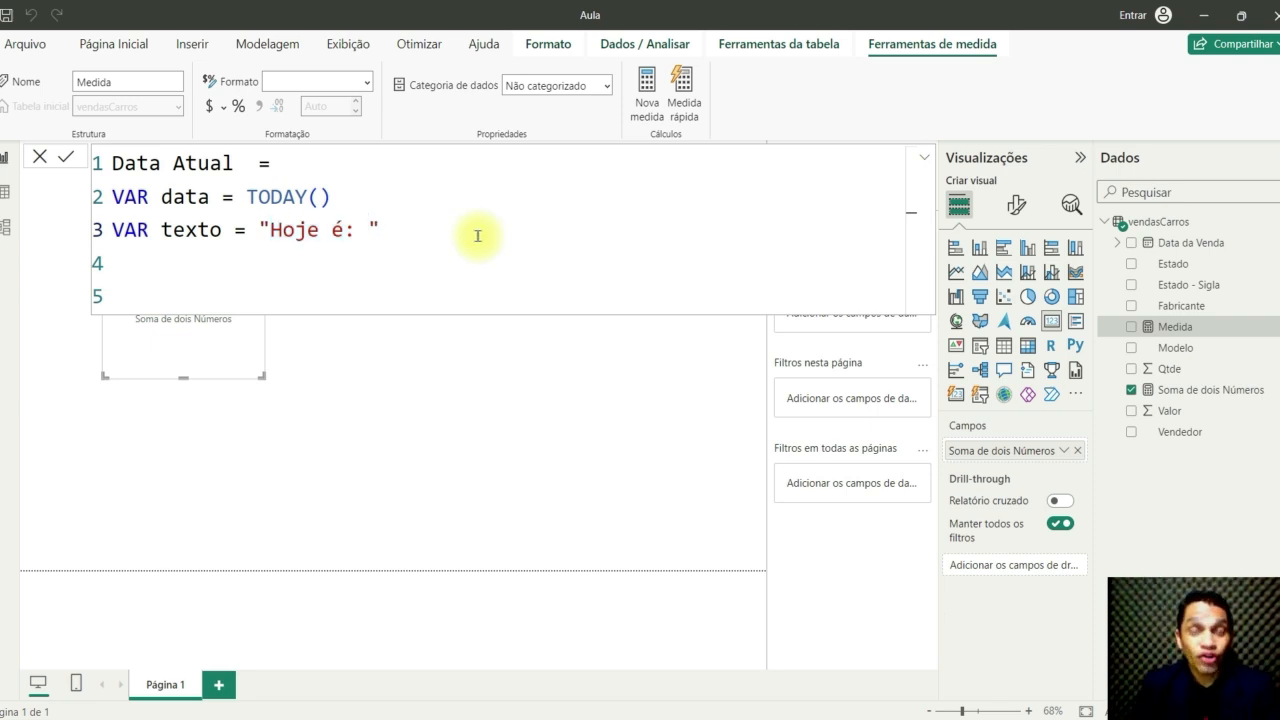
pyautogui.press('Return')
pyautogui.press('Return')
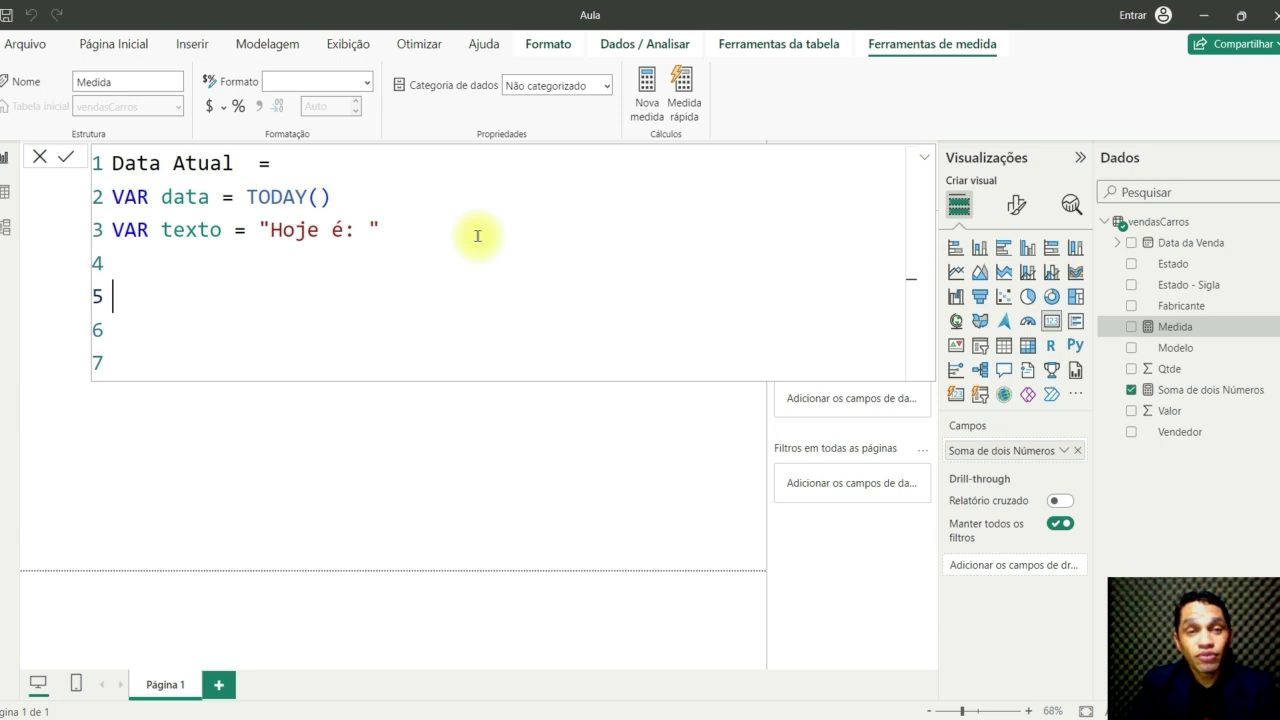
pyautogui.write('retur')
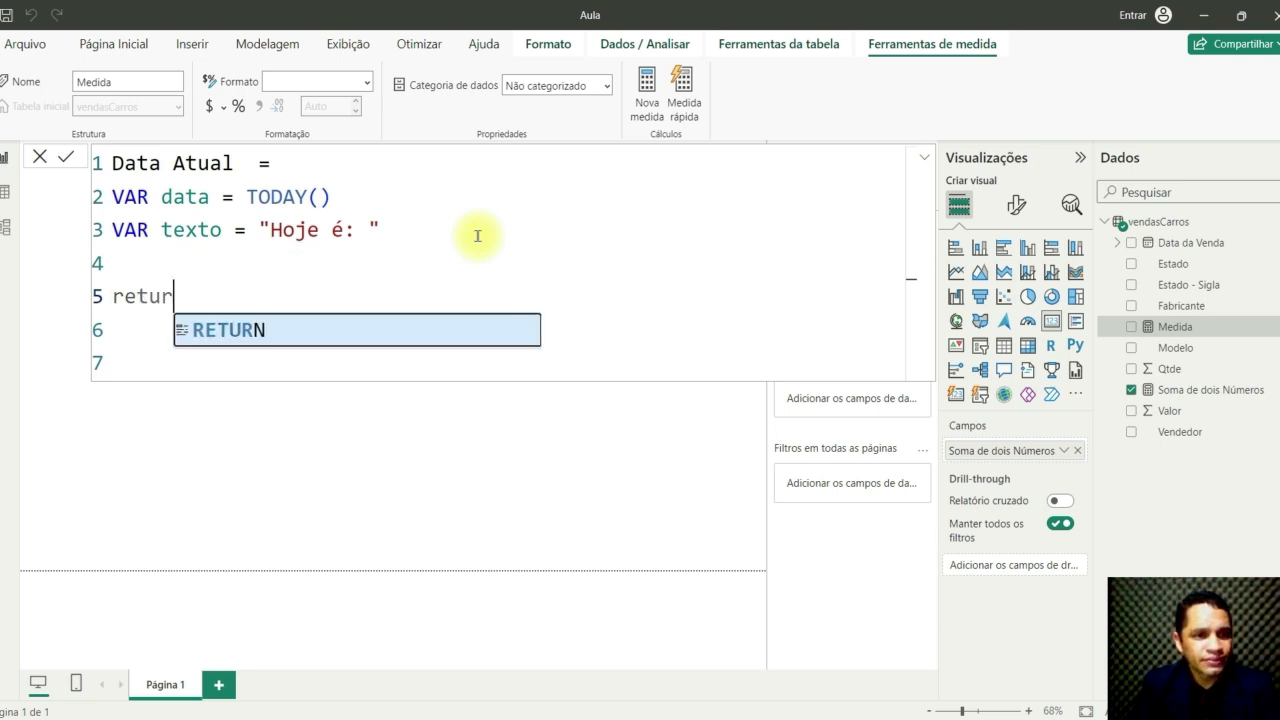
pyautogui.press('Tab')
pyautogui.press('Return')
pyautogui.press('Return')
# Enter the returned expression texto & data on line 7 and commit the Data Atual measure
pyautogui.click(161, 197)
pyautogui.moveTo(161, 197); pyautogui.dragTo(172, 233)
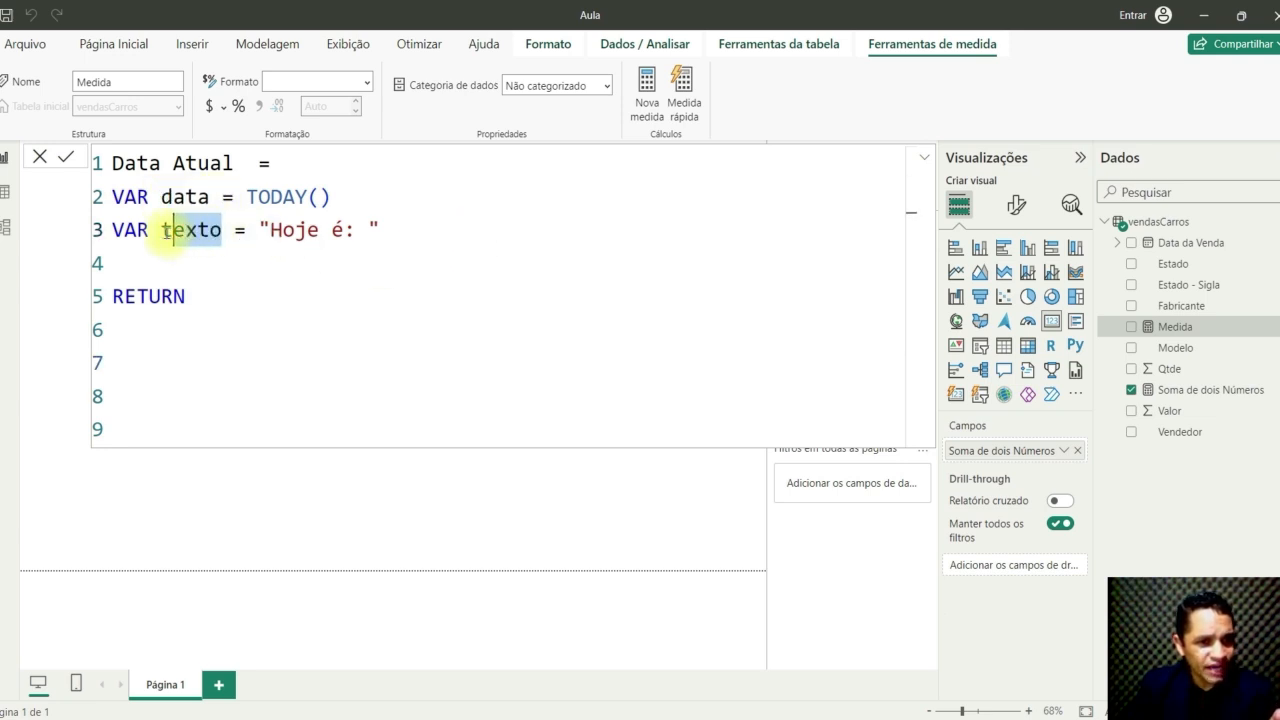
pyautogui.click(257, 366)
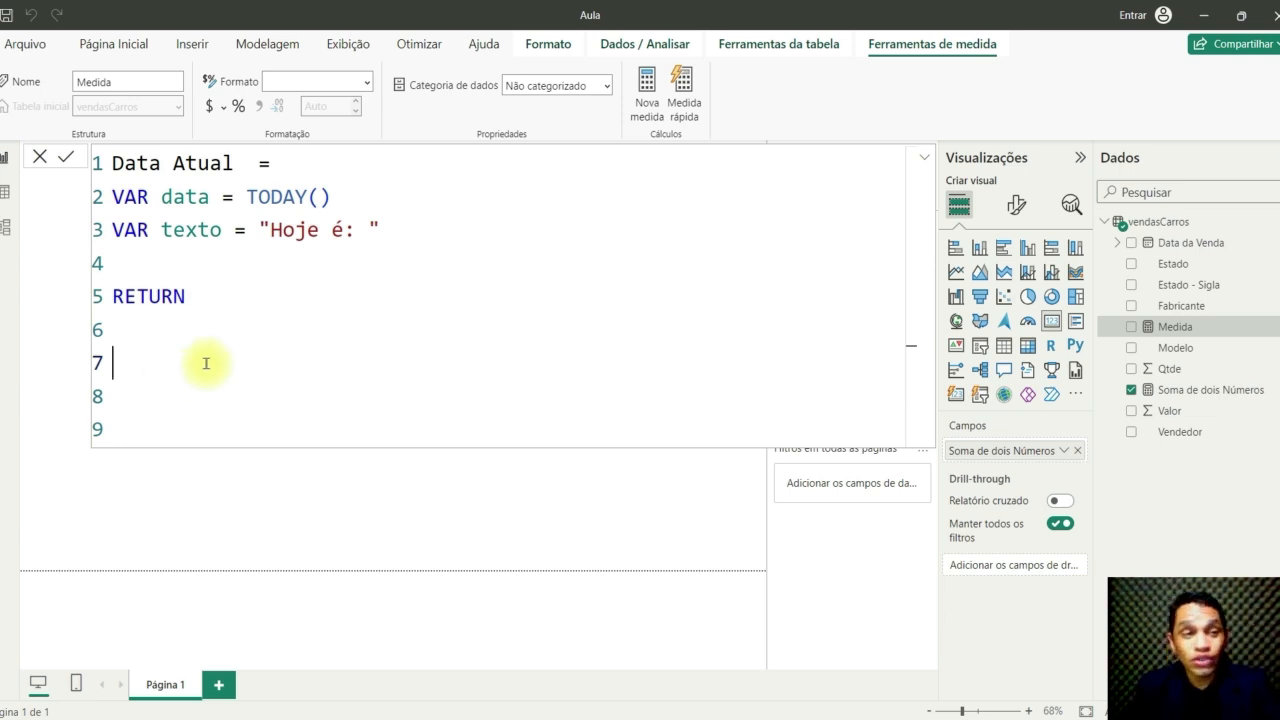
pyautogui.write('texto')
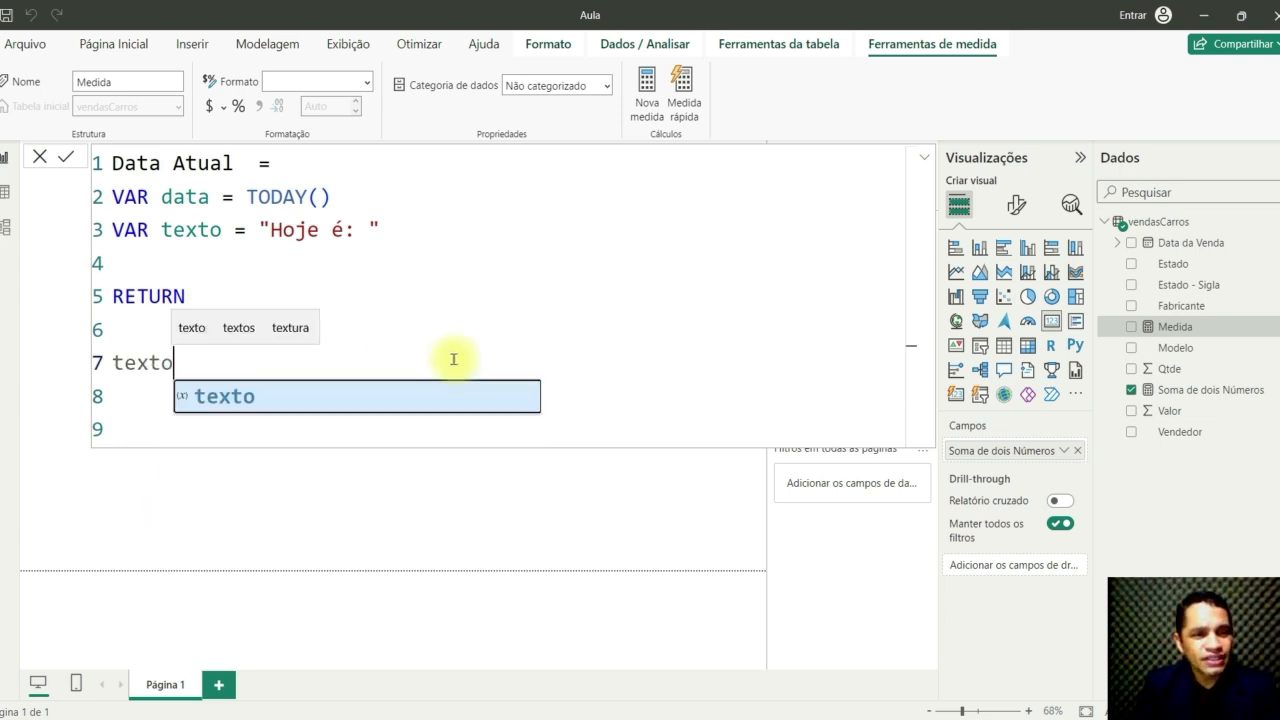
pyautogui.click(297, 396)
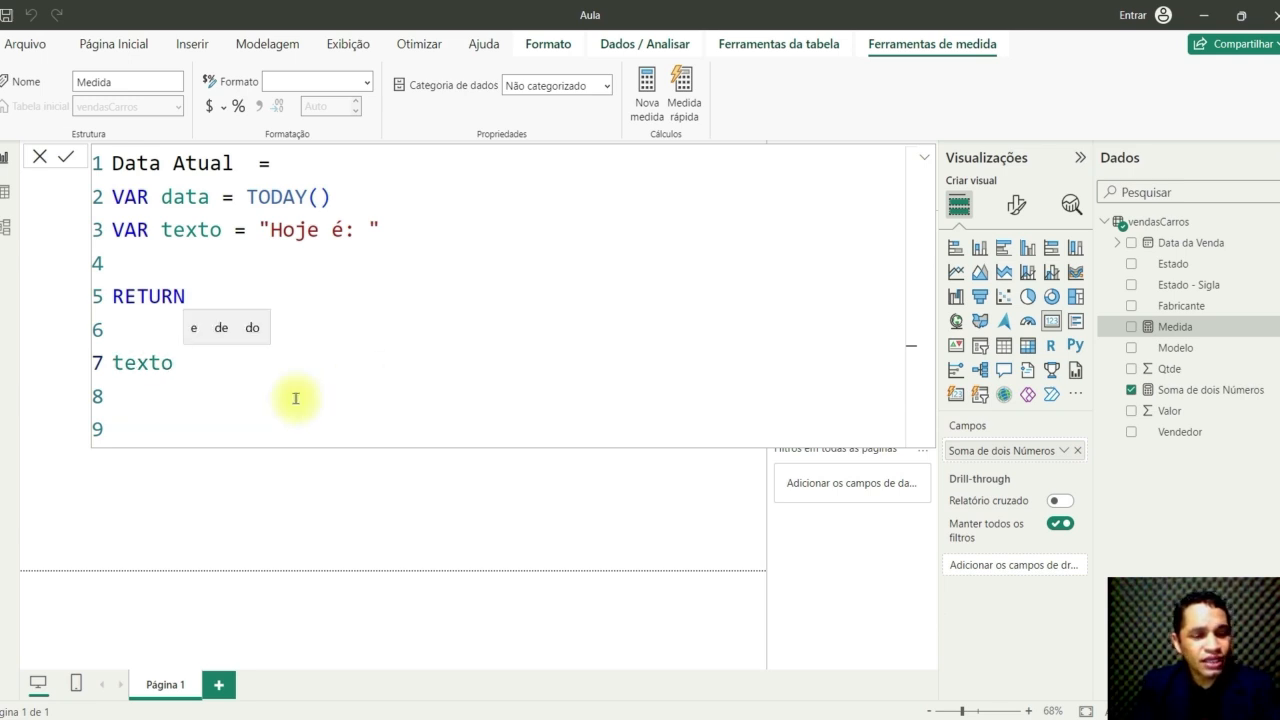
pyautogui.write('&')
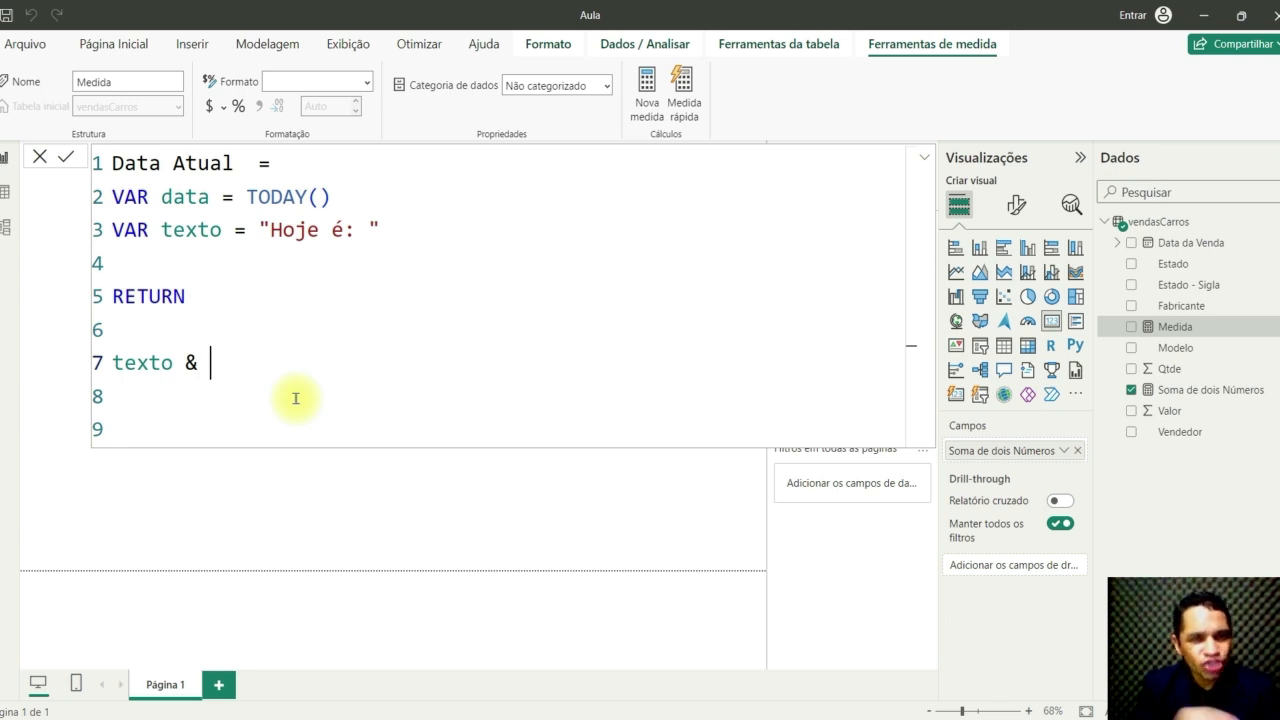
pyautogui.write(' data')
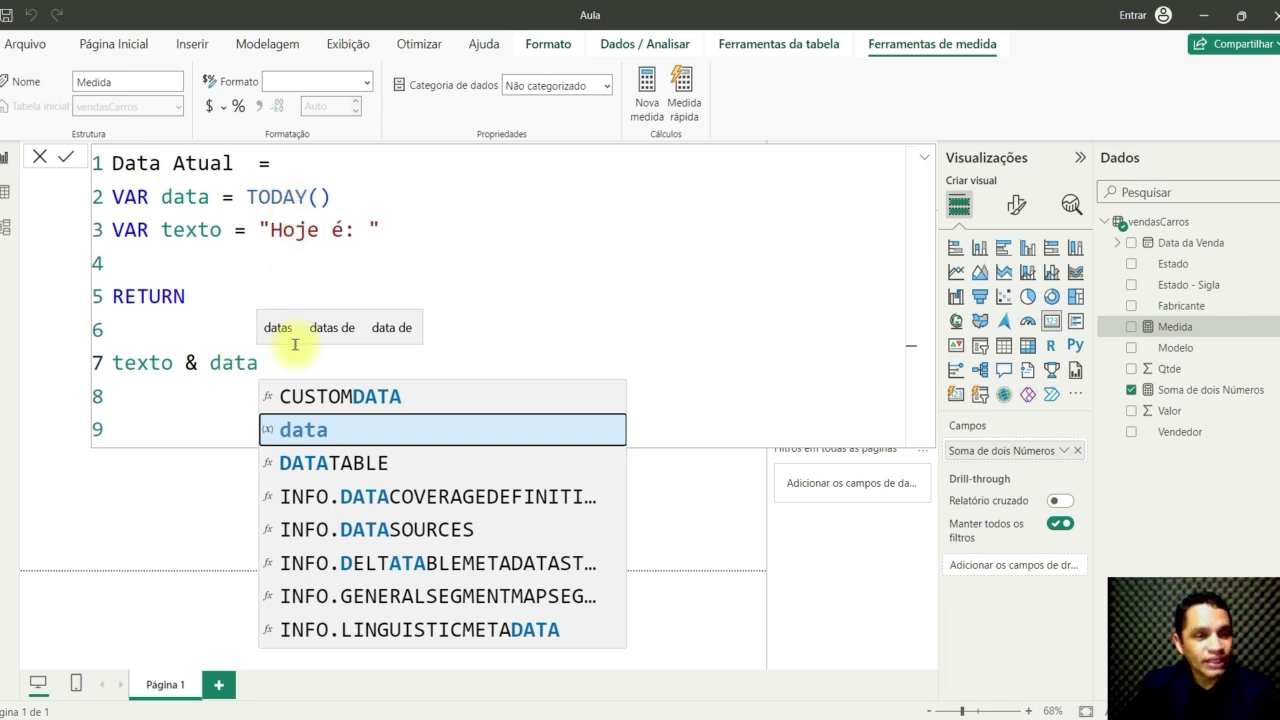
pyautogui.press('Escape')
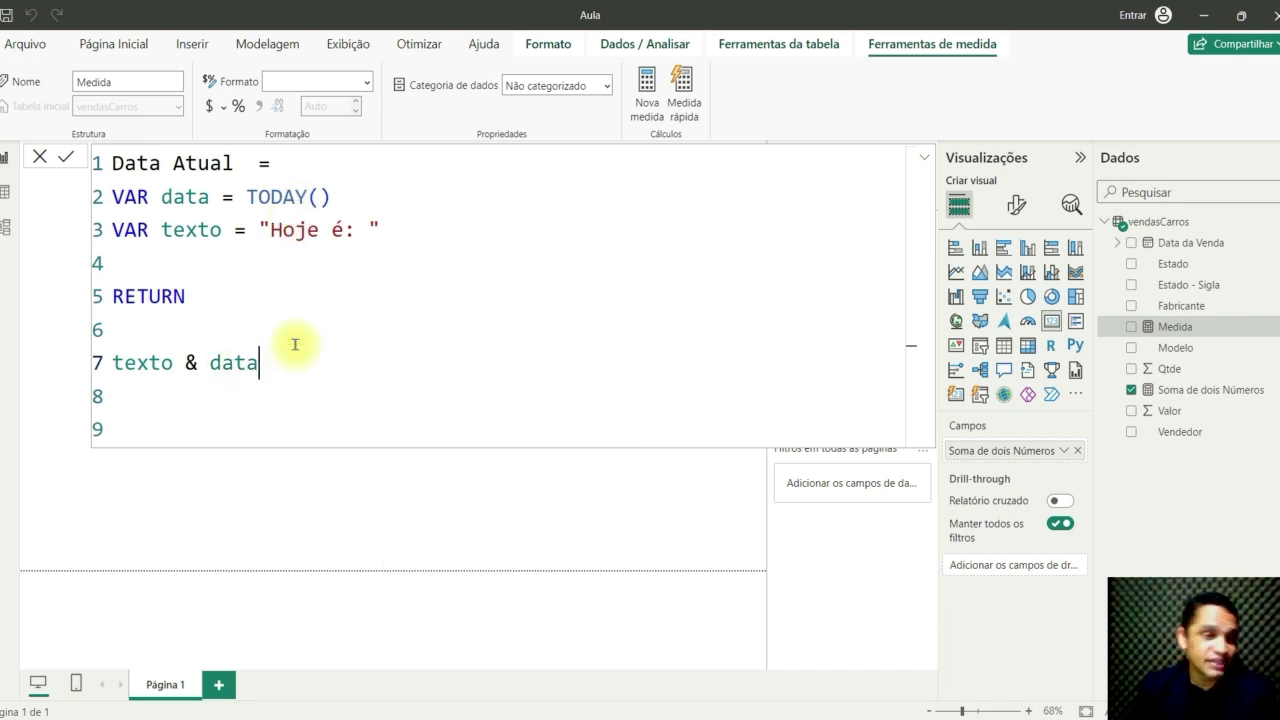
pyautogui.press('Return')
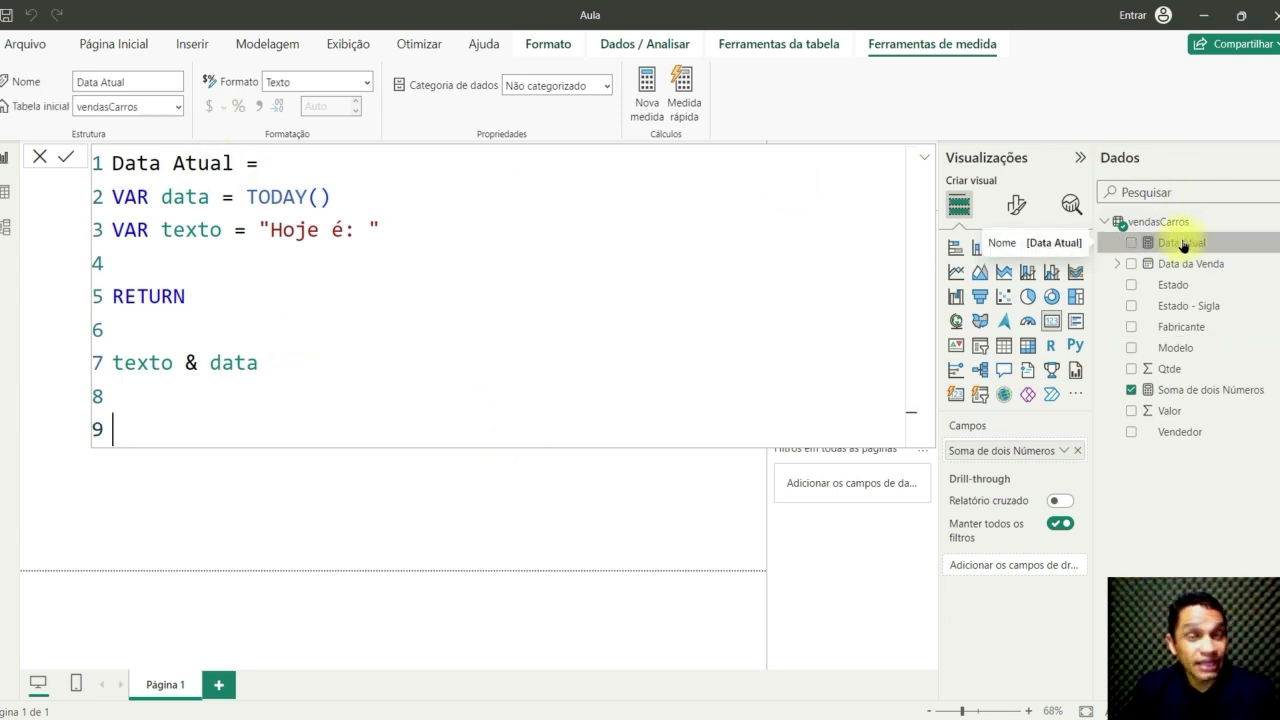
# Insert a new card visual beside the Soma de dois Números card and widen it
pyautogui.click(329, 490)
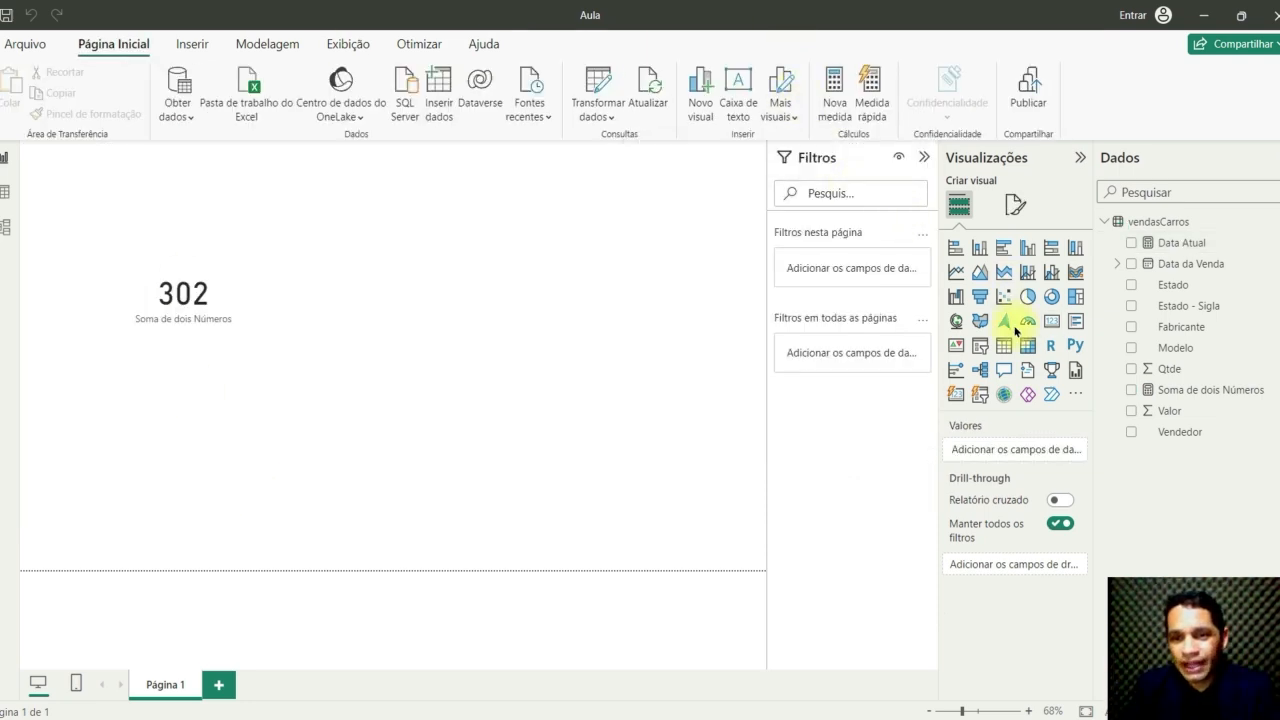
pyautogui.click(1052, 327)
pyautogui.moveTo(257, 371); pyautogui.dragTo(509, 220)
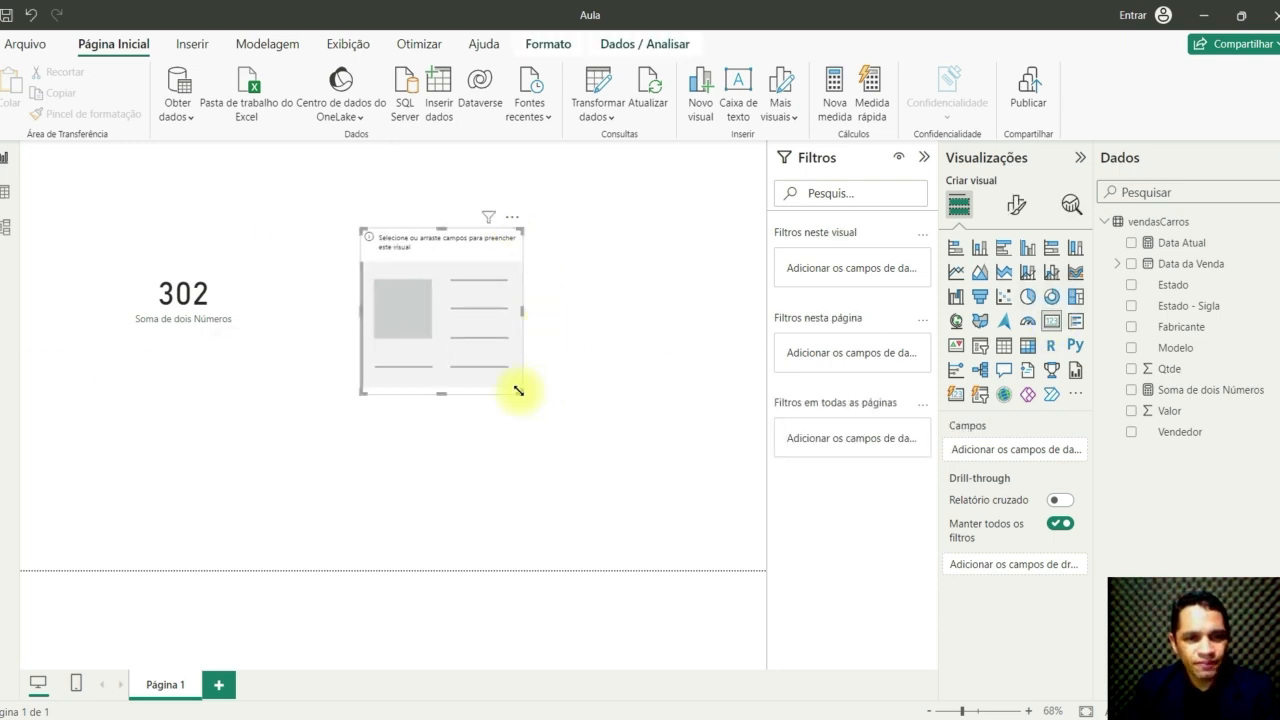
pyautogui.moveTo(519, 391); pyautogui.dragTo(719, 361)
pyautogui.moveTo(590, 322); pyautogui.dragTo(558, 328)
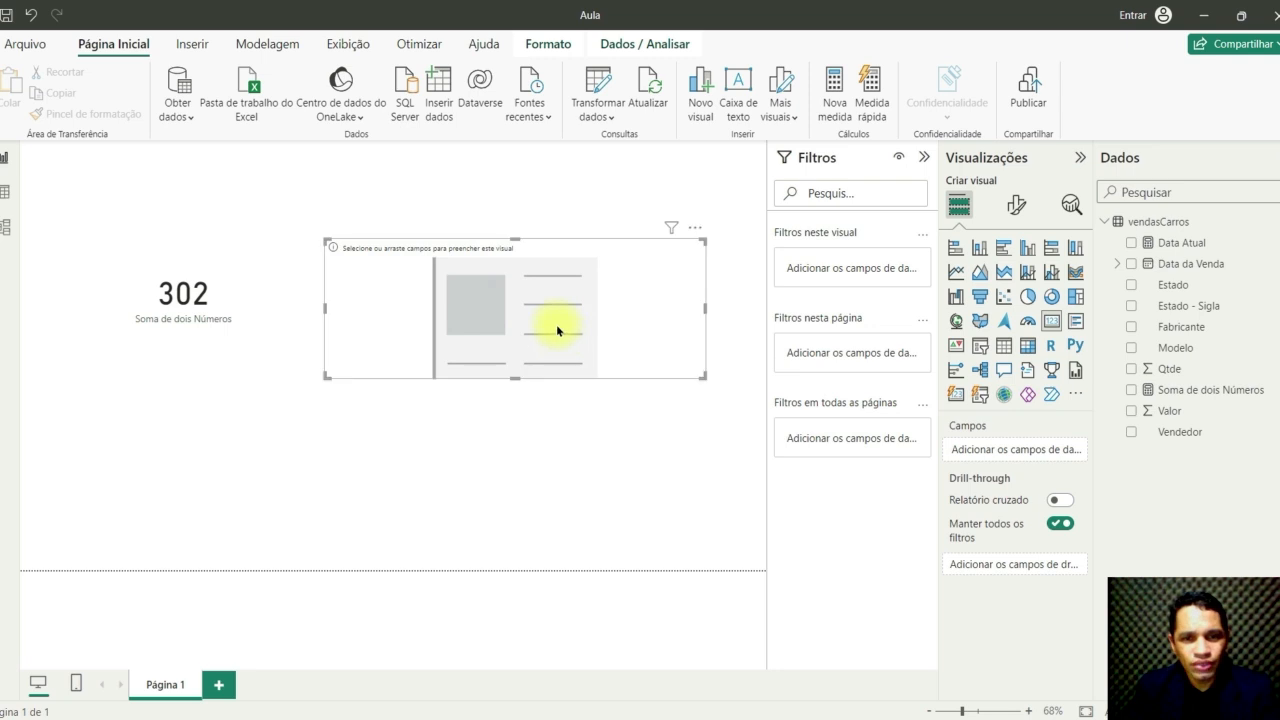
# Show the Data Atual measure in the new card and move the card lower on the page
pyautogui.click(1132, 244)
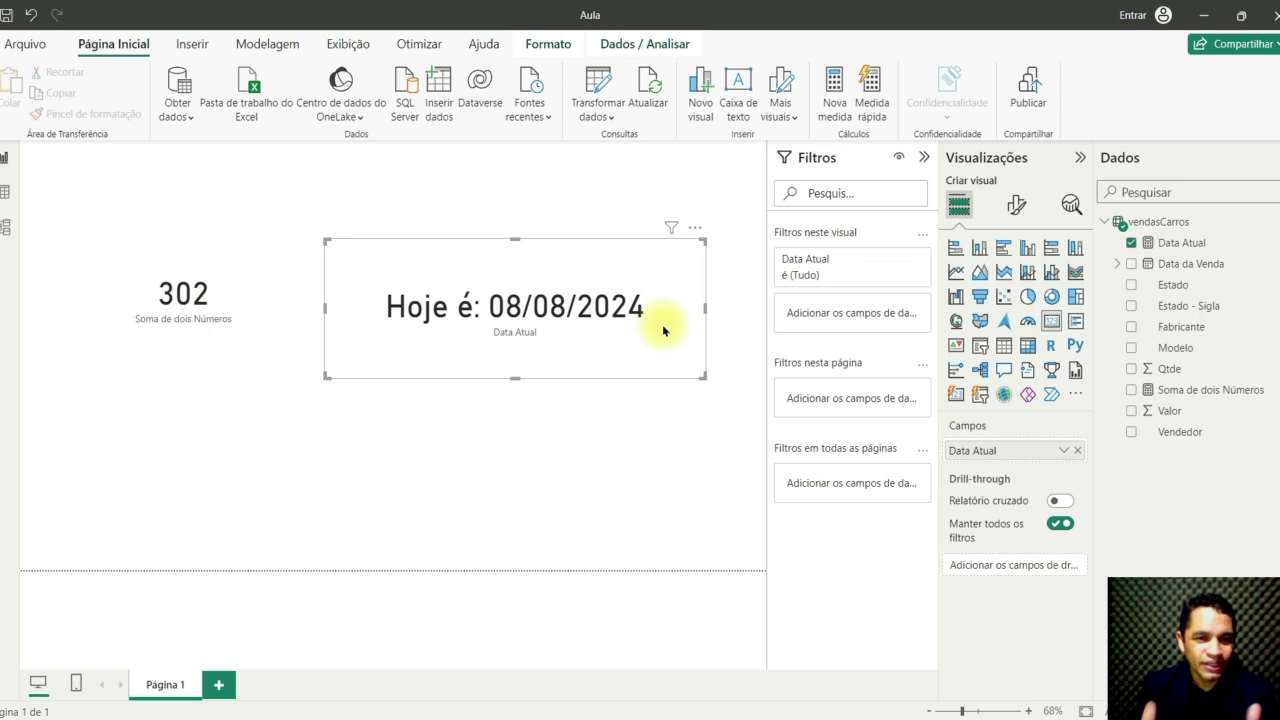
pyautogui.moveTo(688, 228); pyautogui.dragTo(683, 391)
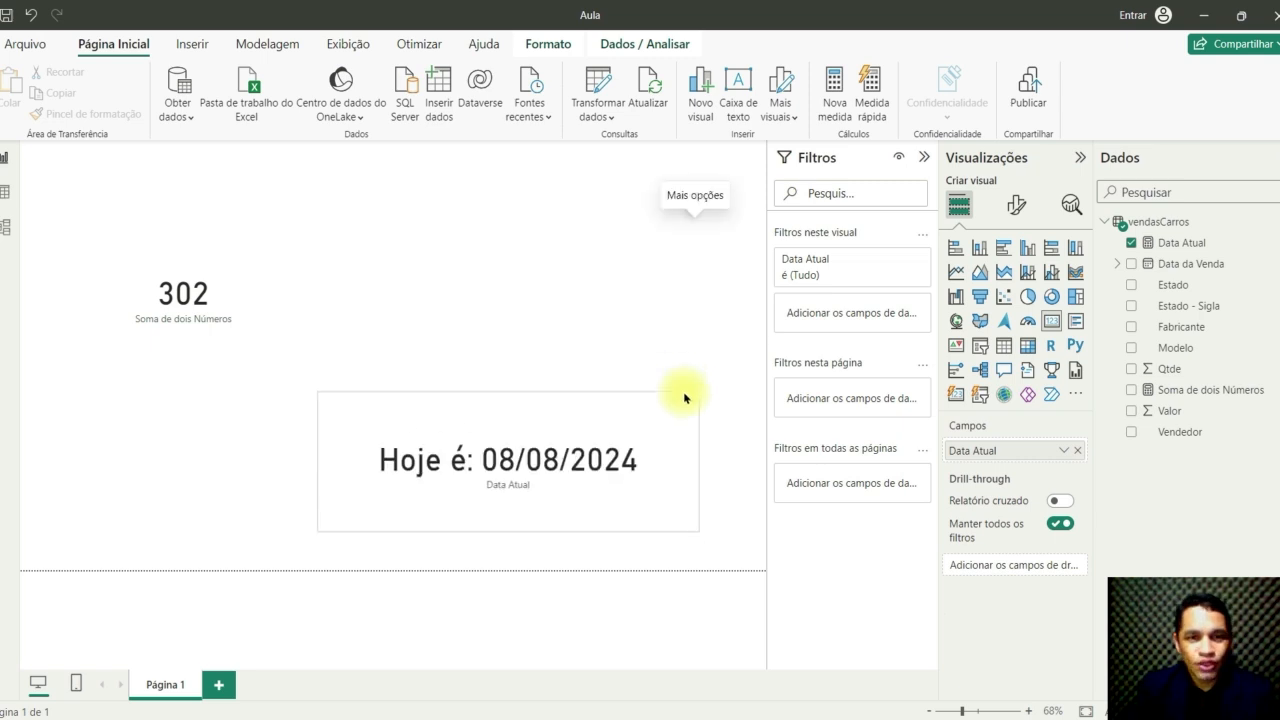
# Review the Data Atual formula, examining the TODAY() variable, the text variable and the returned expression, and close the formula
pyautogui.click(1181, 243)
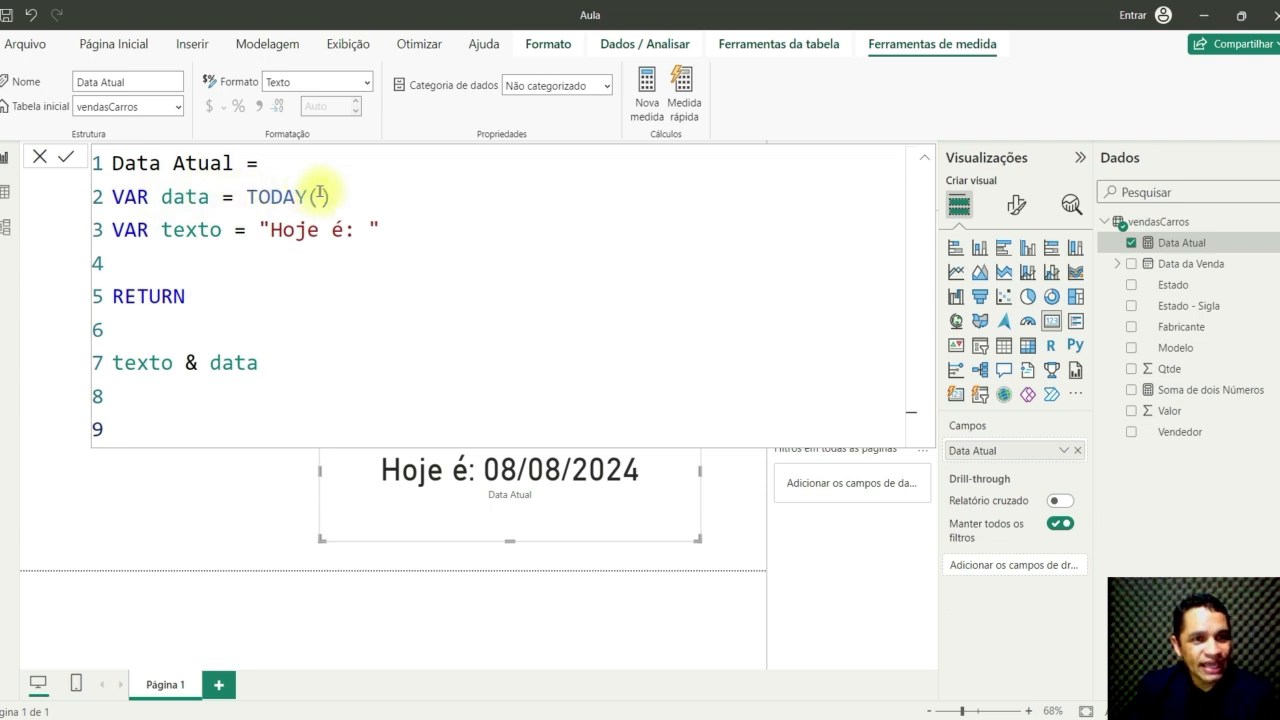
pyautogui.moveTo(247, 194); pyautogui.dragTo(344, 191)
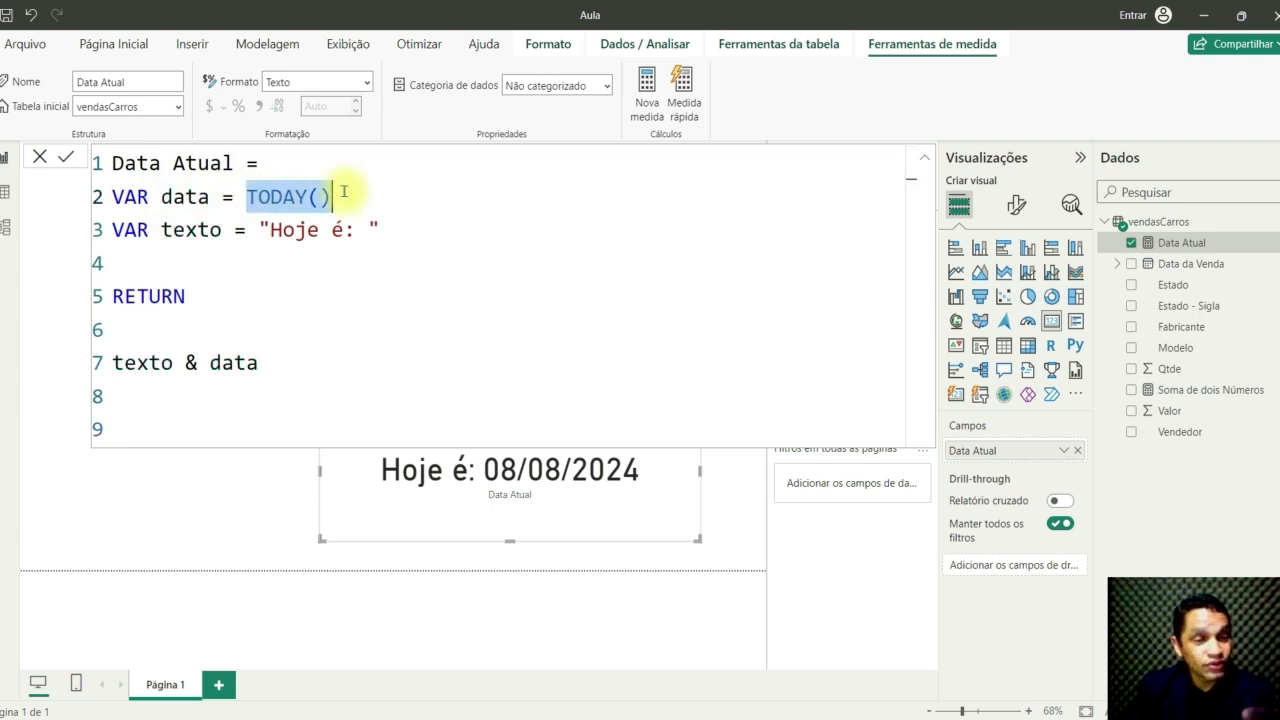
pyautogui.moveTo(162, 229); pyautogui.dragTo(354, 229)
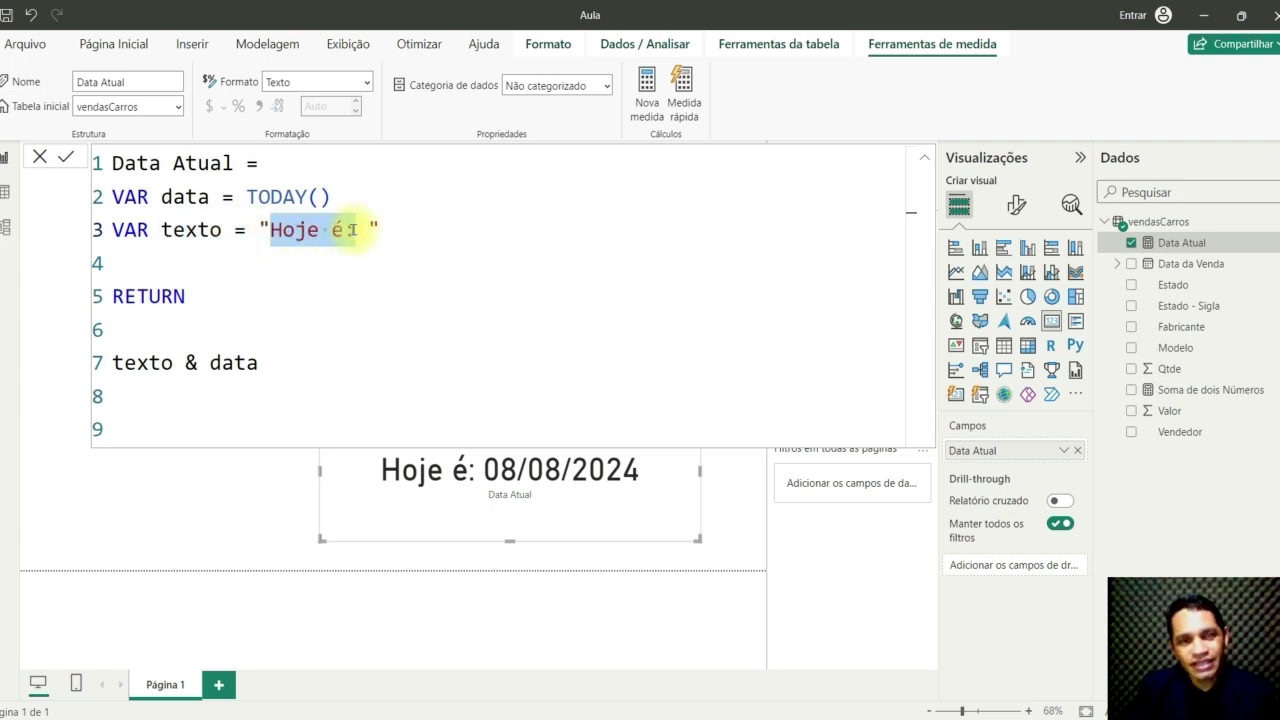
pyautogui.moveTo(258, 362); pyautogui.dragTo(112, 362)
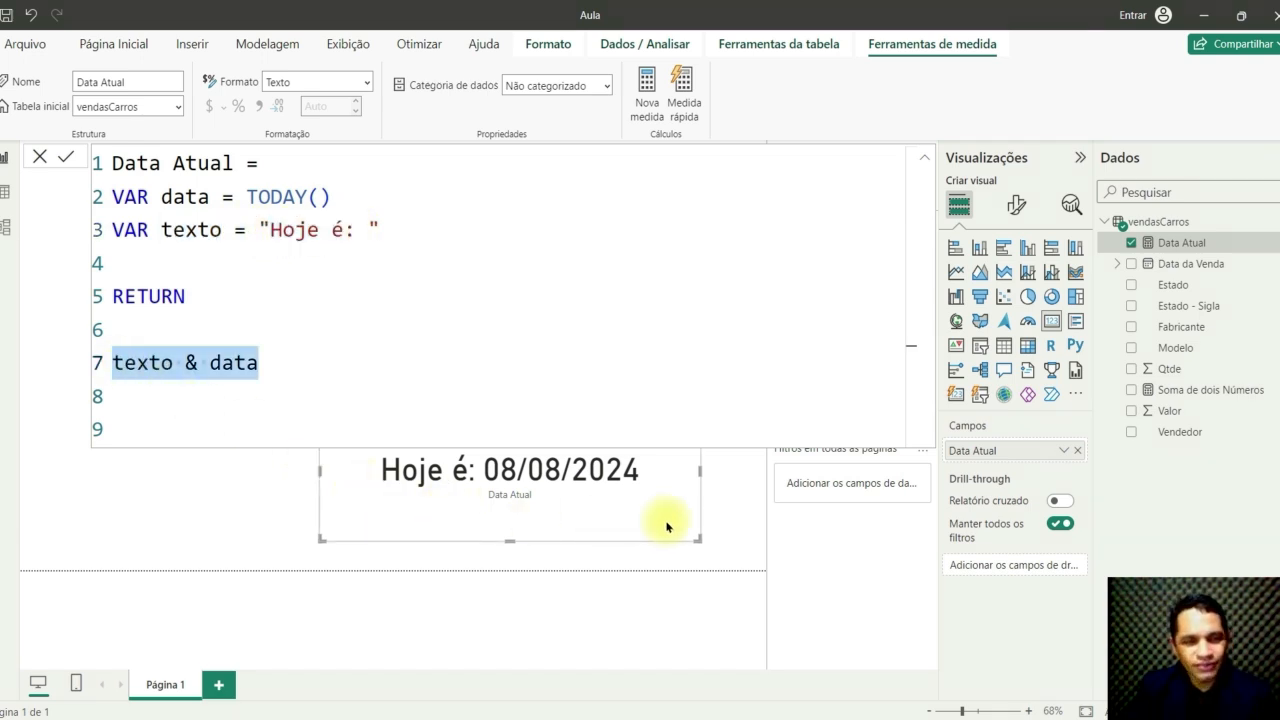
pyautogui.click(185, 498)
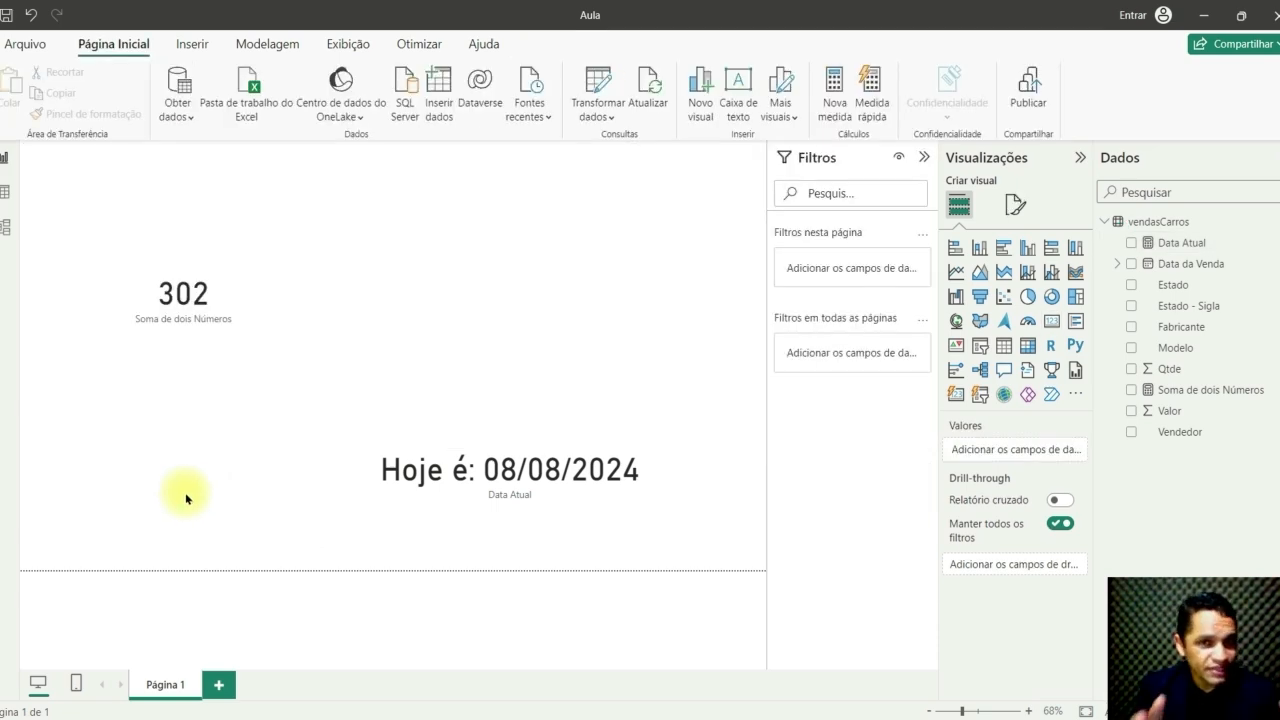